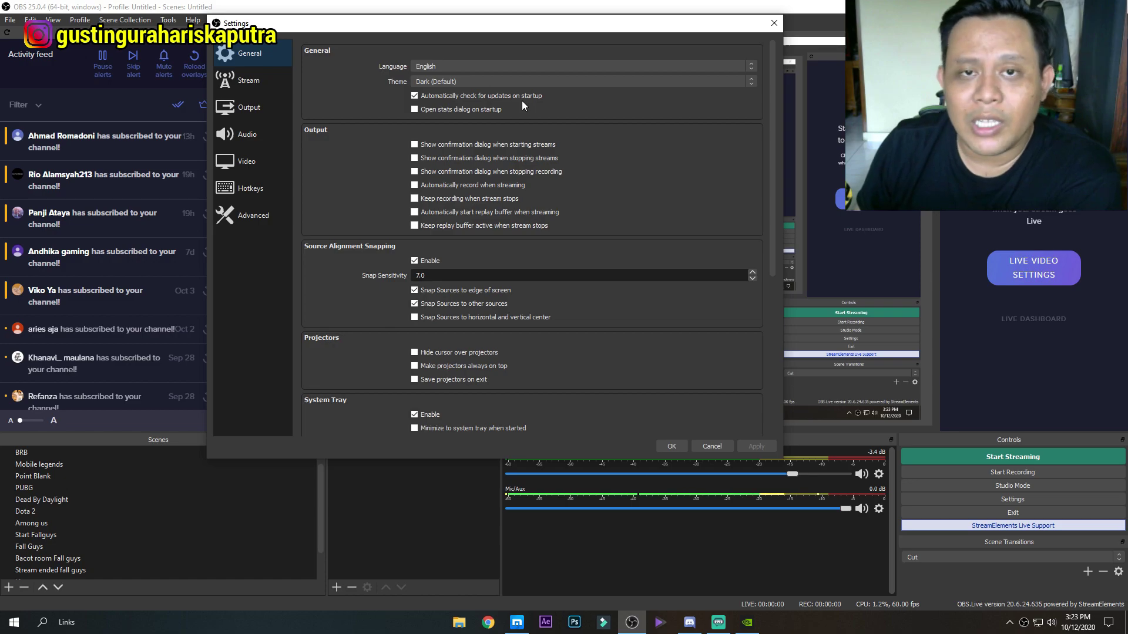
Set the streaming service to YouTube / YouTube Gaming in the stream settings.
{"action": "scroll", "coordinate": [490, 166], "scroll_direction": "down", "scroll_amount": 6}
{"action": "scroll", "coordinate": [516, 167], "scroll_direction": "up", "scroll_amount": 6}
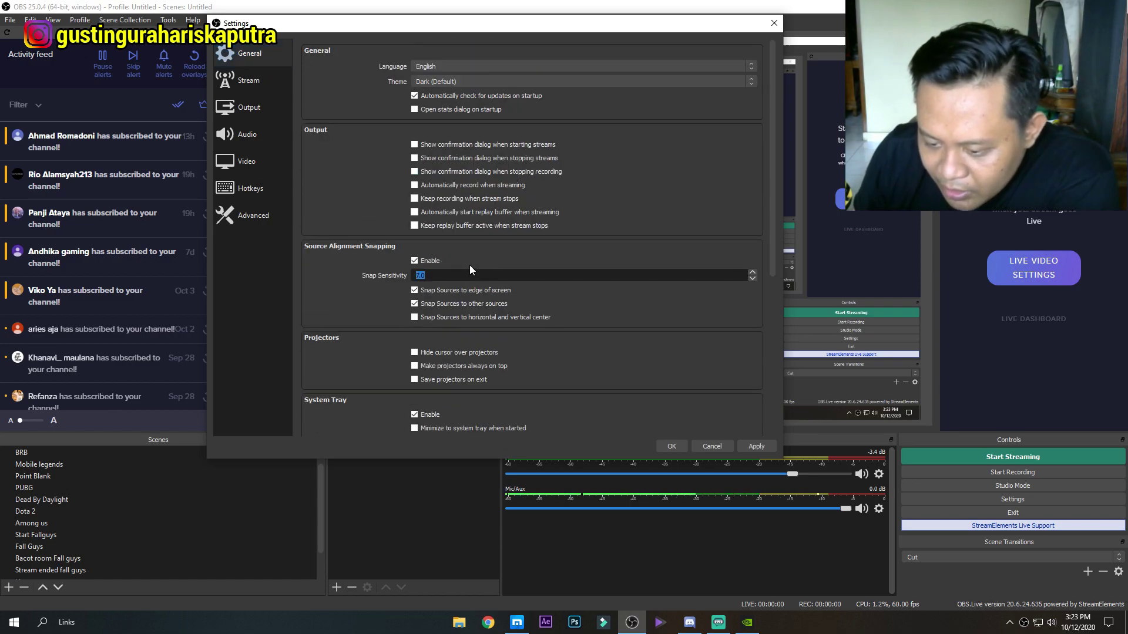
{"action": "left_click", "coordinate": [255, 82]}
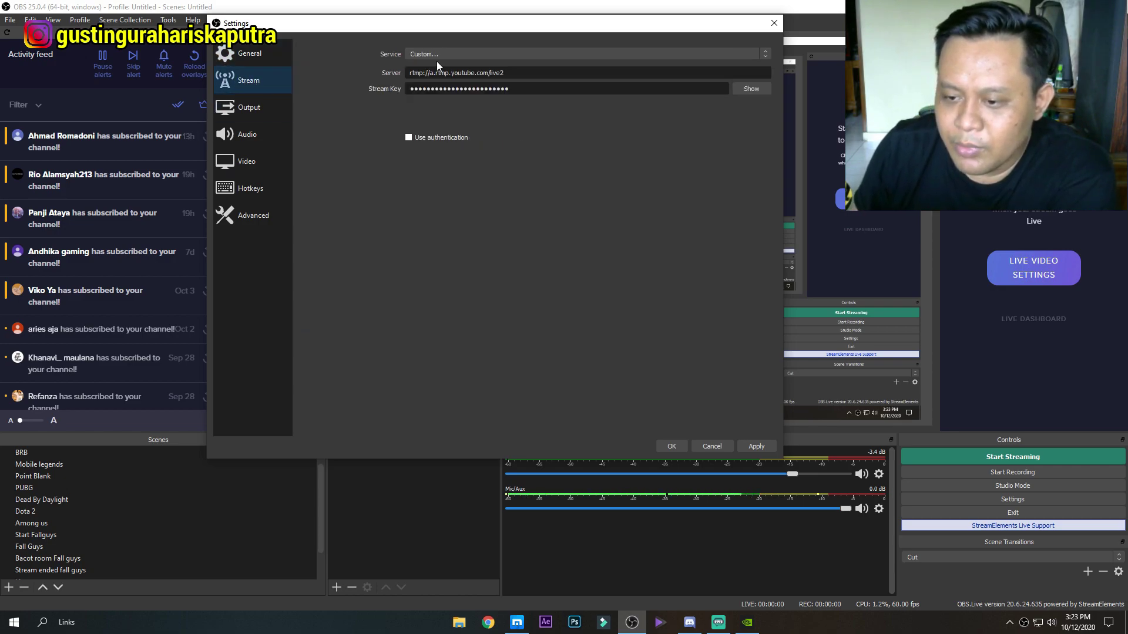
{"action": "left_click", "coordinate": [473, 54]}
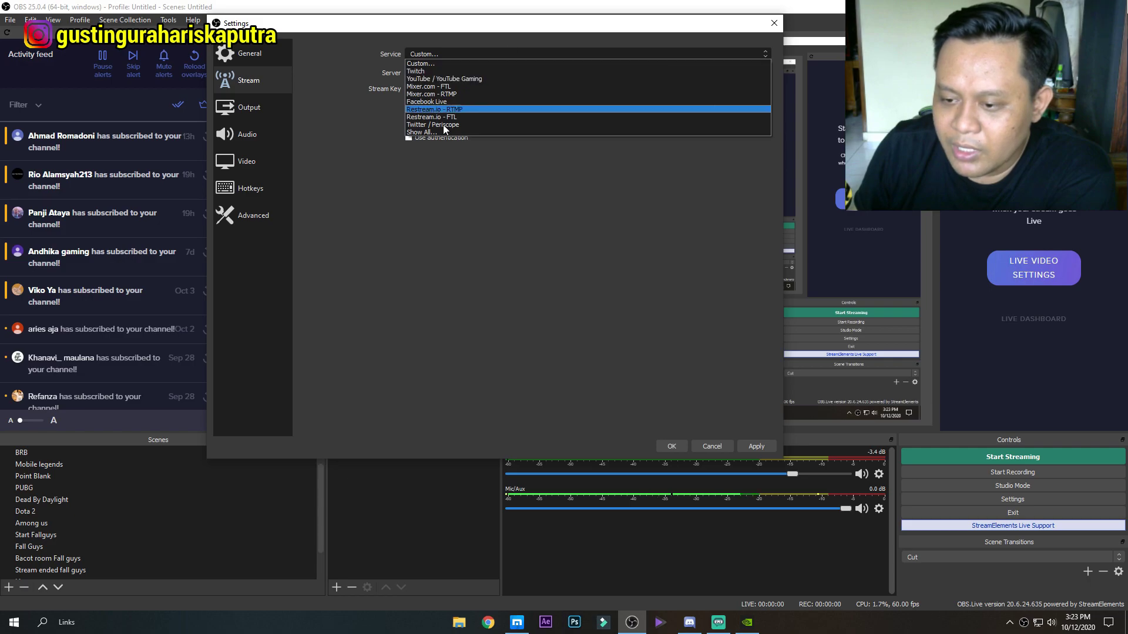
{"action": "left_click", "coordinate": [432, 70]}
{"action": "left_click", "coordinate": [484, 49]}
{"action": "left_click", "coordinate": [461, 78]}
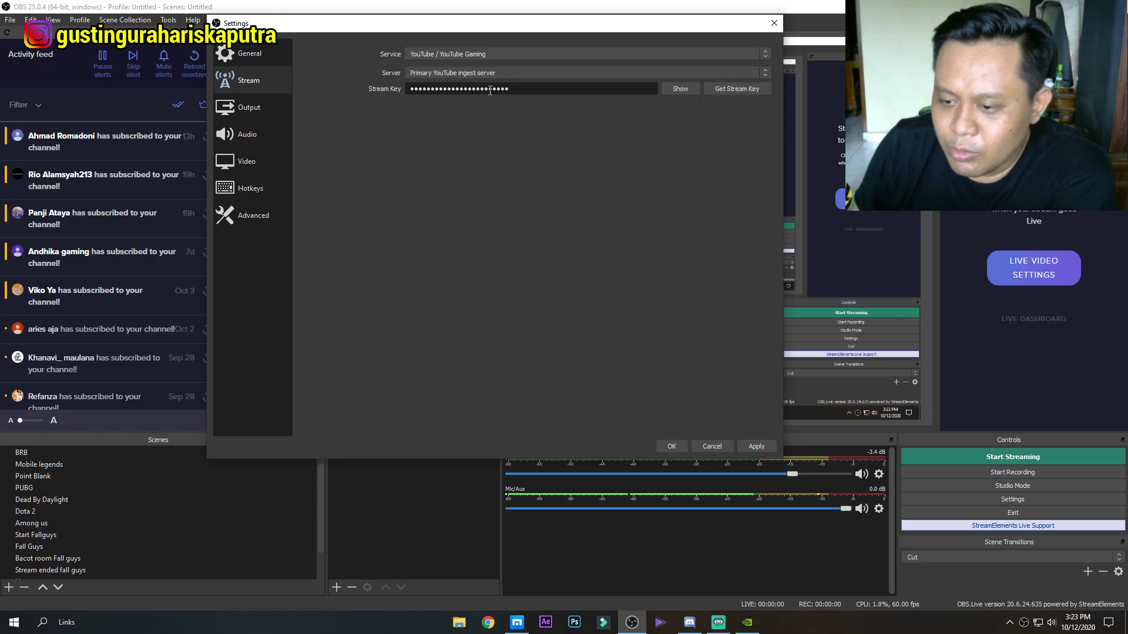
Try Facebook Live as the streaming service and return the selection to YouTube / YouTube Gaming.
{"action": "left_click", "coordinate": [514, 55]}
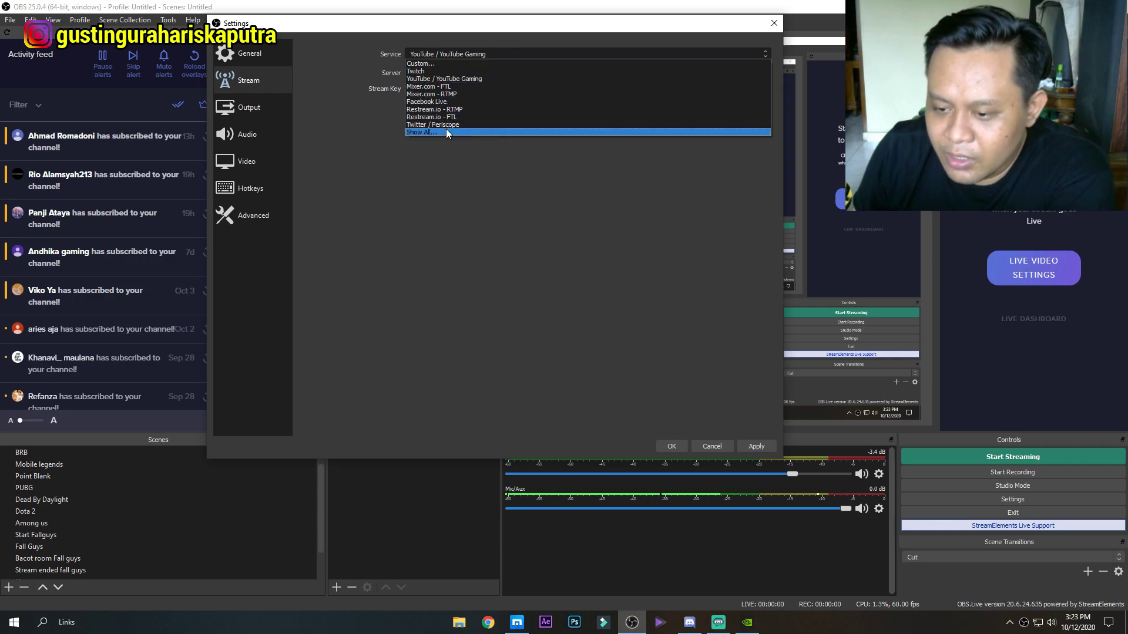
{"action": "left_click", "coordinate": [451, 102]}
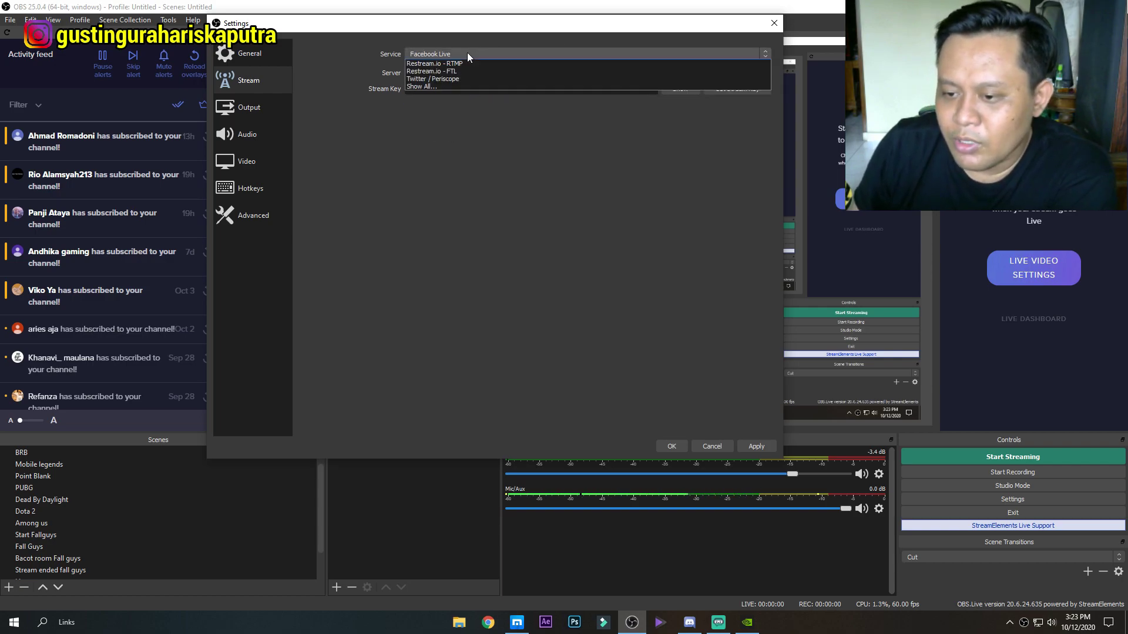
{"action": "left_click", "coordinate": [467, 52]}
{"action": "left_click", "coordinate": [469, 79]}
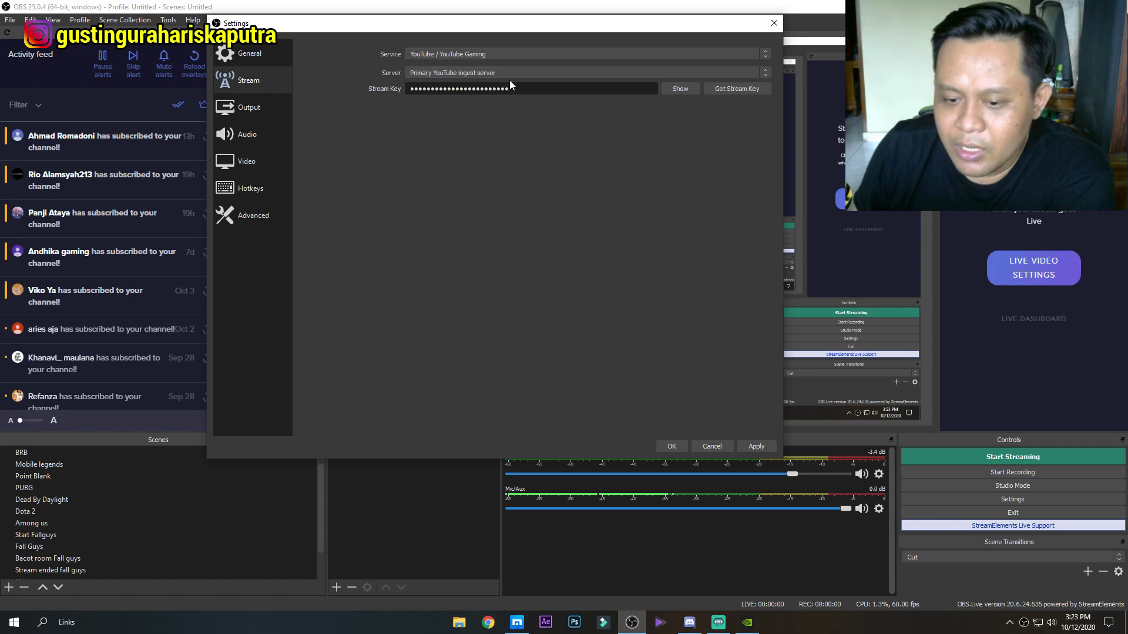
Set the output mode to Advanced and choose NVIDIA NVENC H.264 (new) as the streaming encoder.
{"action": "left_click", "coordinate": [259, 117]}
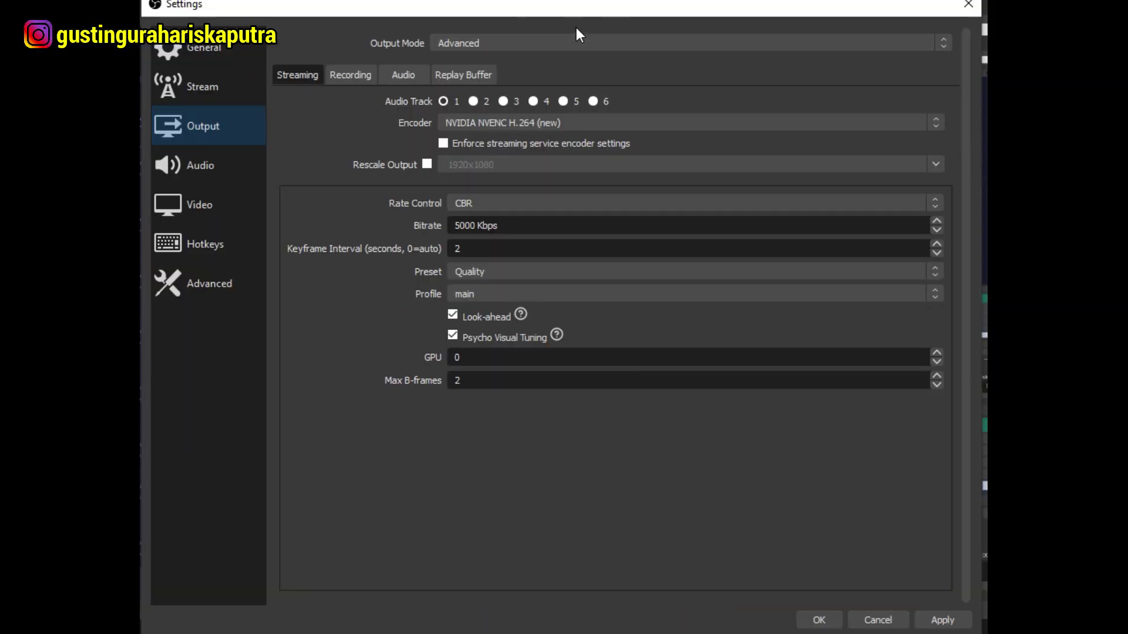
{"action": "left_click", "coordinate": [560, 40]}
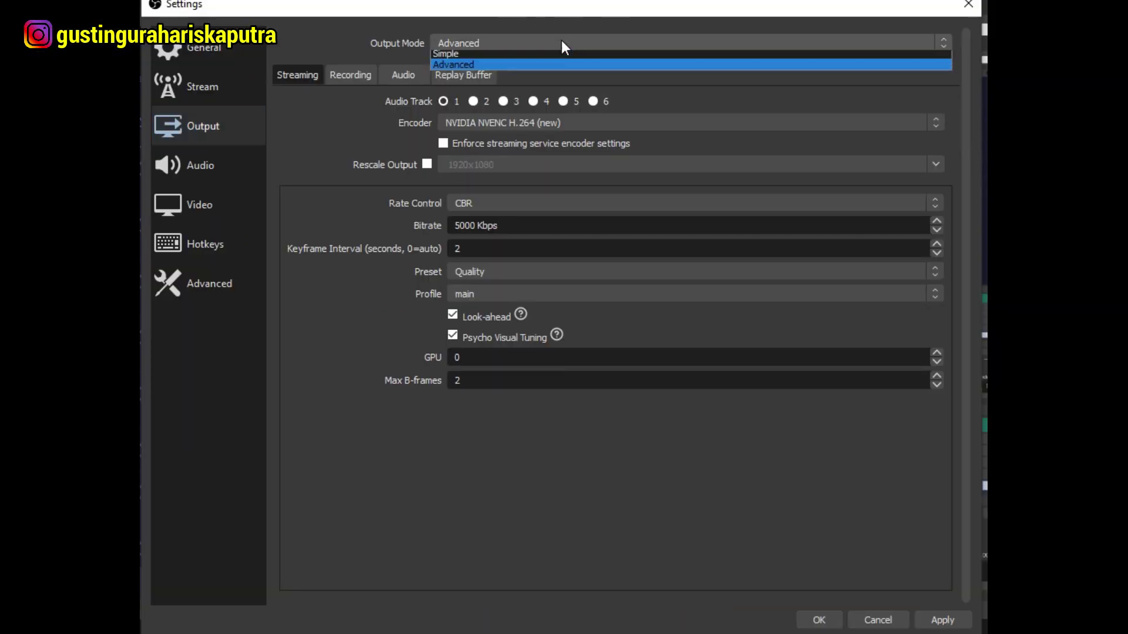
{"action": "left_click", "coordinate": [562, 40]}
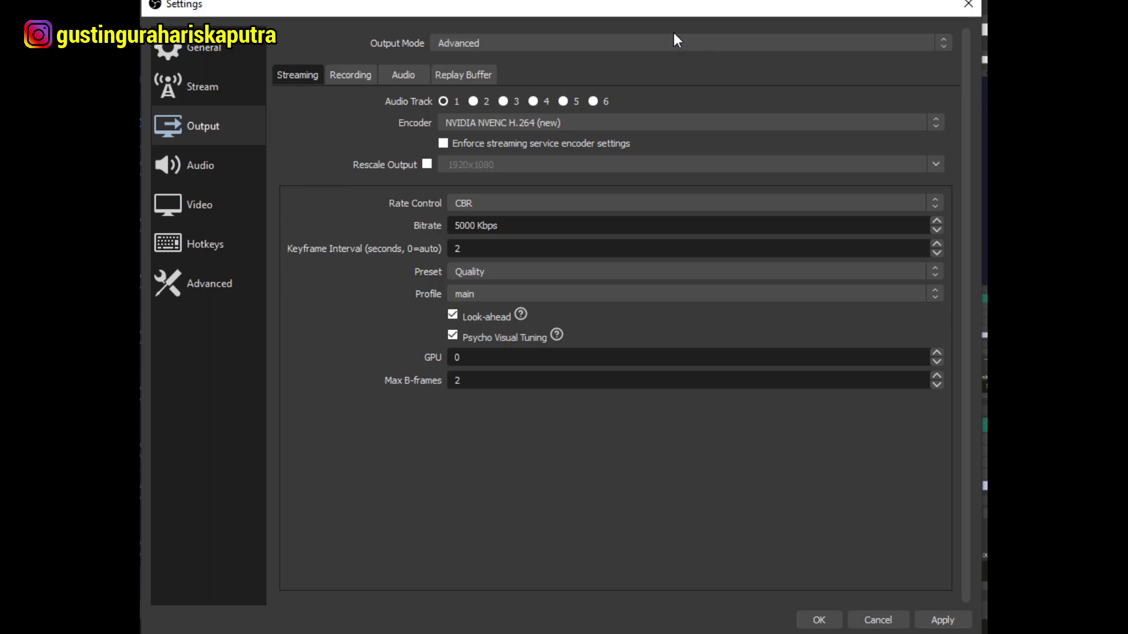
{"action": "left_click", "coordinate": [647, 46]}
{"action": "left_click", "coordinate": [505, 69]}
{"action": "left_click", "coordinate": [630, 125]}
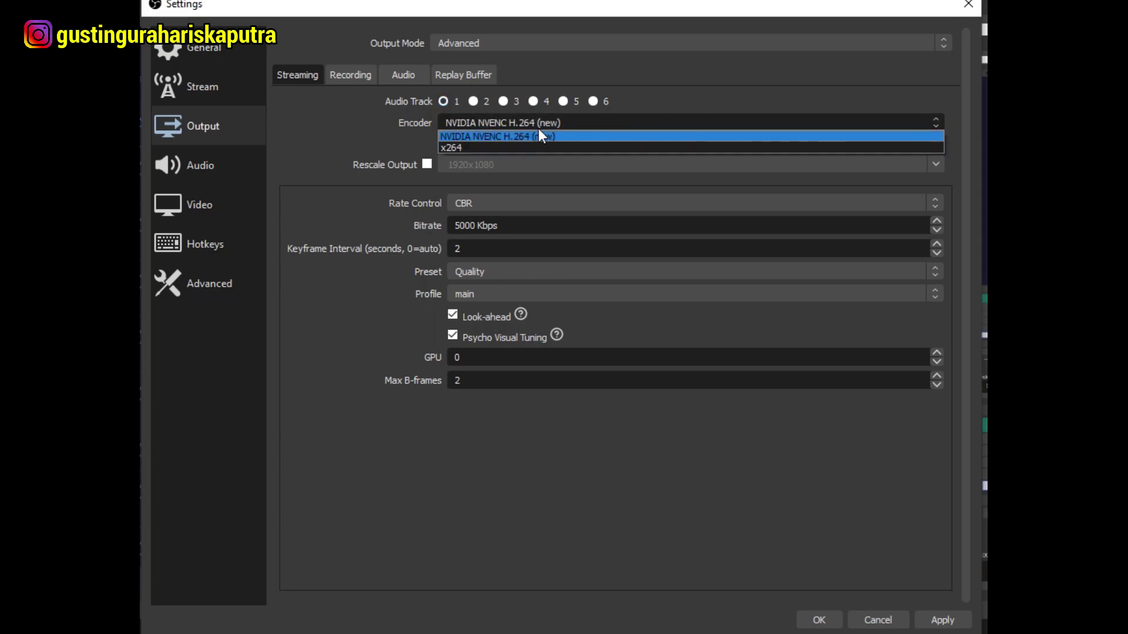
{"action": "left_click", "coordinate": [517, 136]}
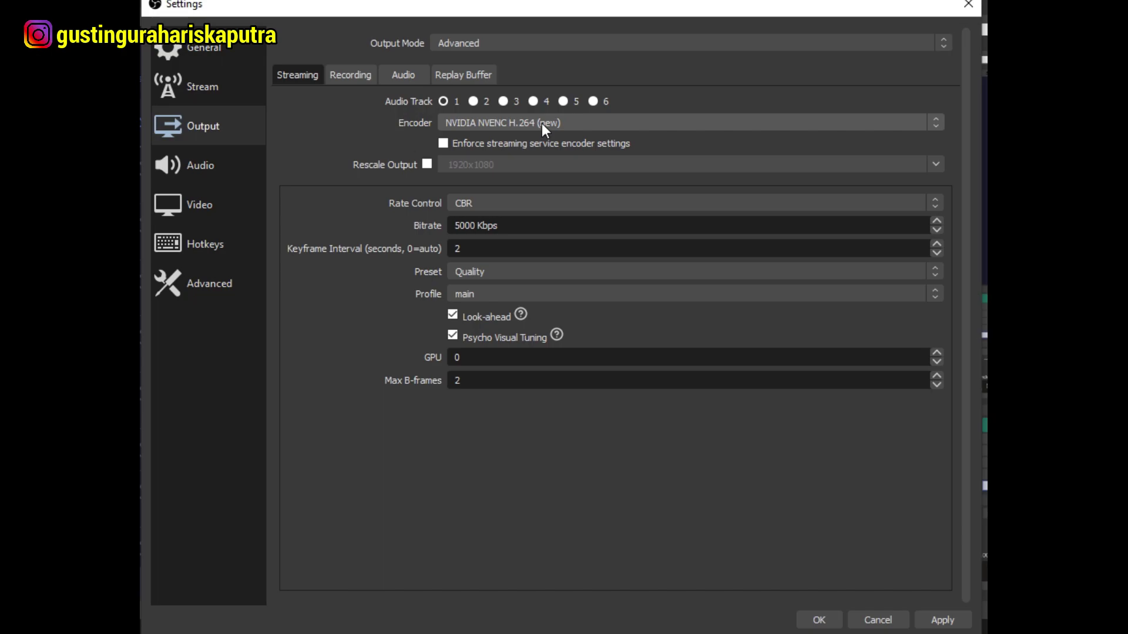
Try the x264 streaming encoder and switch back to NVIDIA NVENC H.264 (new).
{"action": "left_click", "coordinate": [605, 125]}
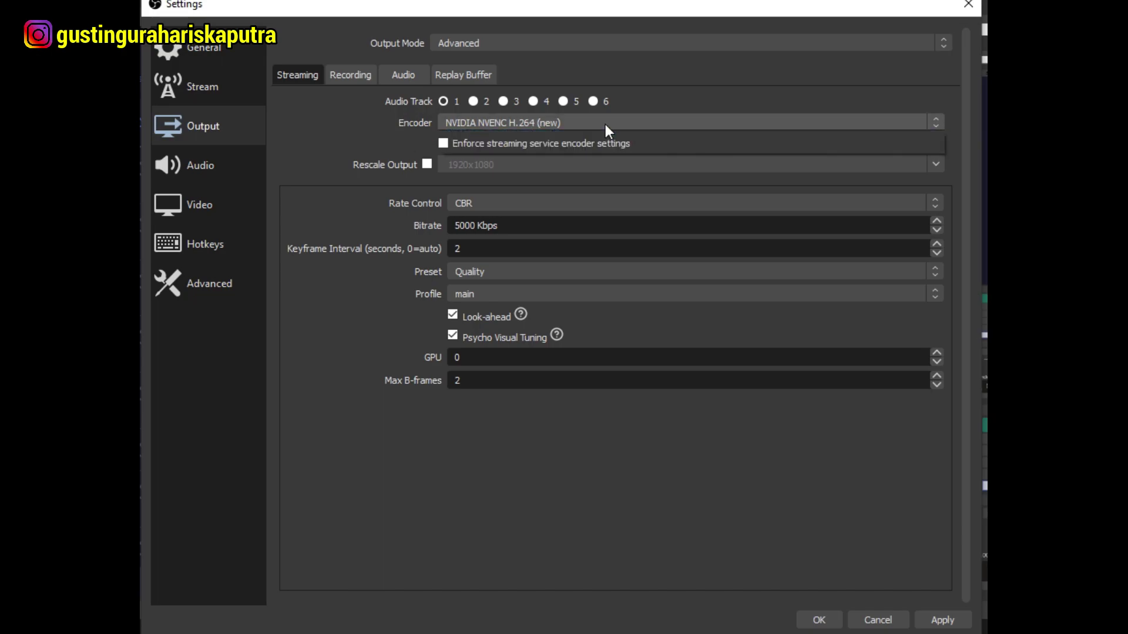
{"action": "left_click", "coordinate": [605, 125]}
{"action": "left_click", "coordinate": [601, 122]}
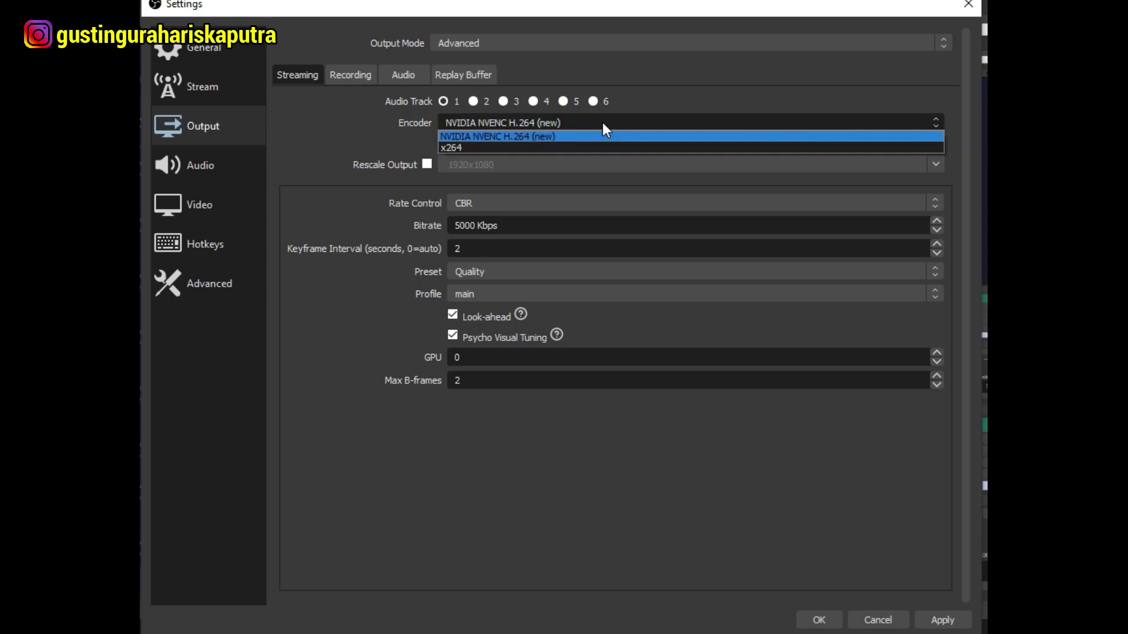
{"action": "left_click", "coordinate": [524, 148]}
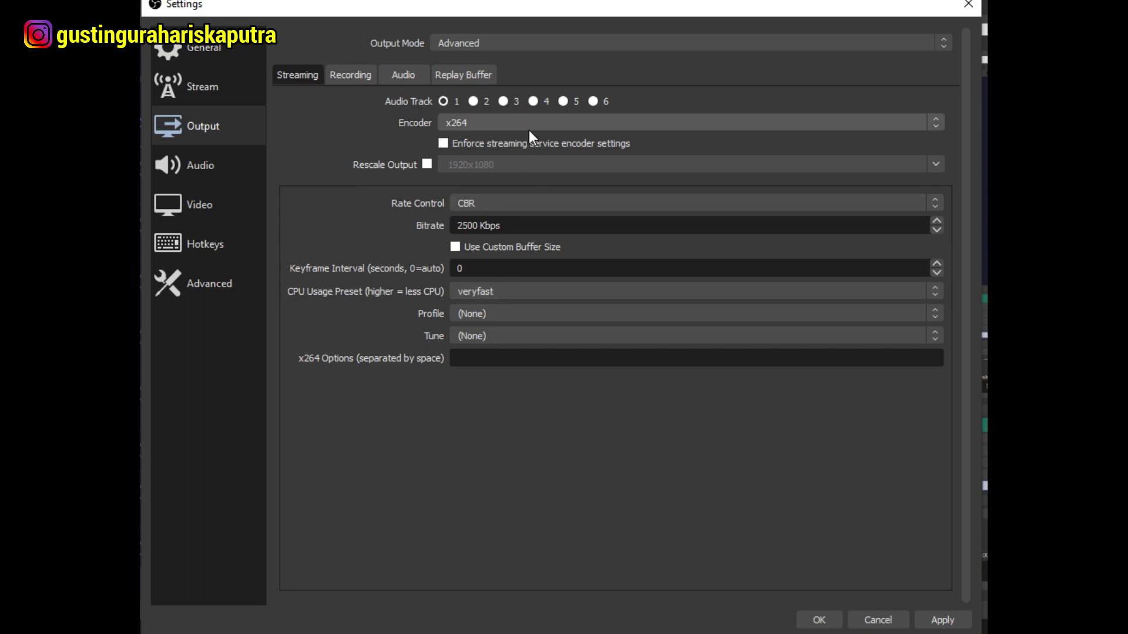
{"action": "left_click", "coordinate": [544, 122]}
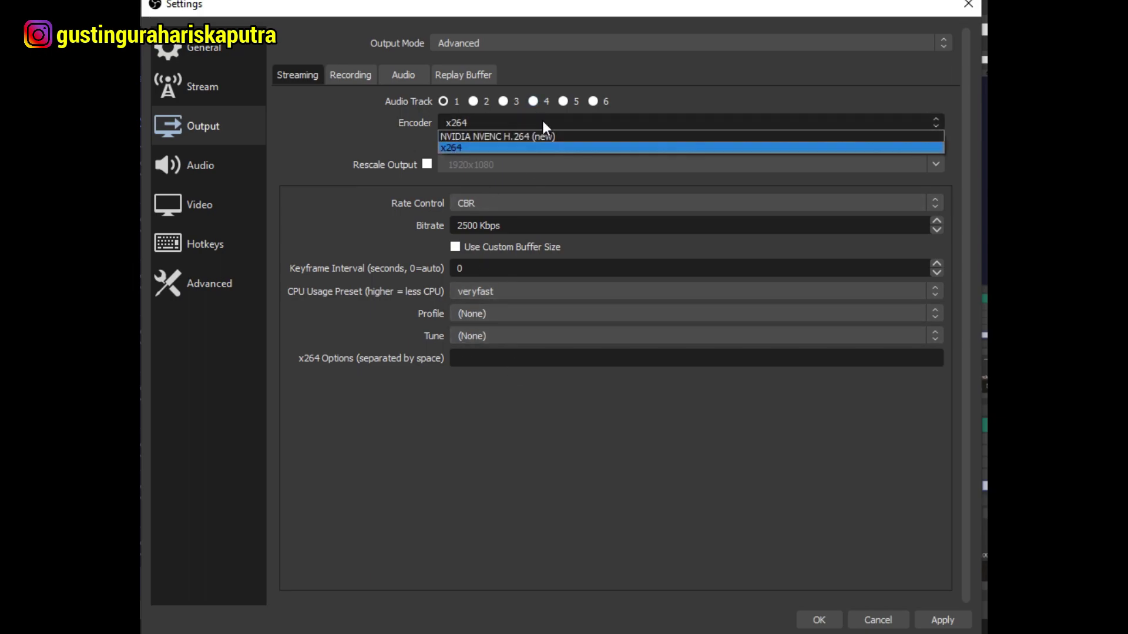
{"action": "left_click", "coordinate": [519, 133]}
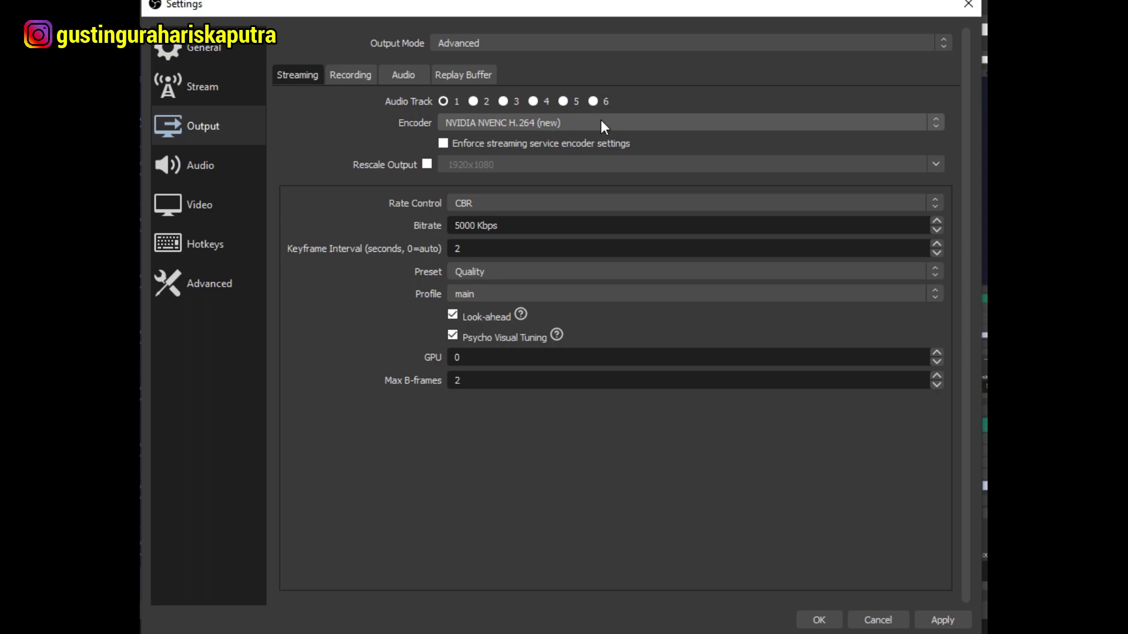
Switch the encoder to x264 once more to view its CPU usage options, and restore NVIDIA NVENC H.264 (new).
{"action": "left_click", "coordinate": [548, 121]}
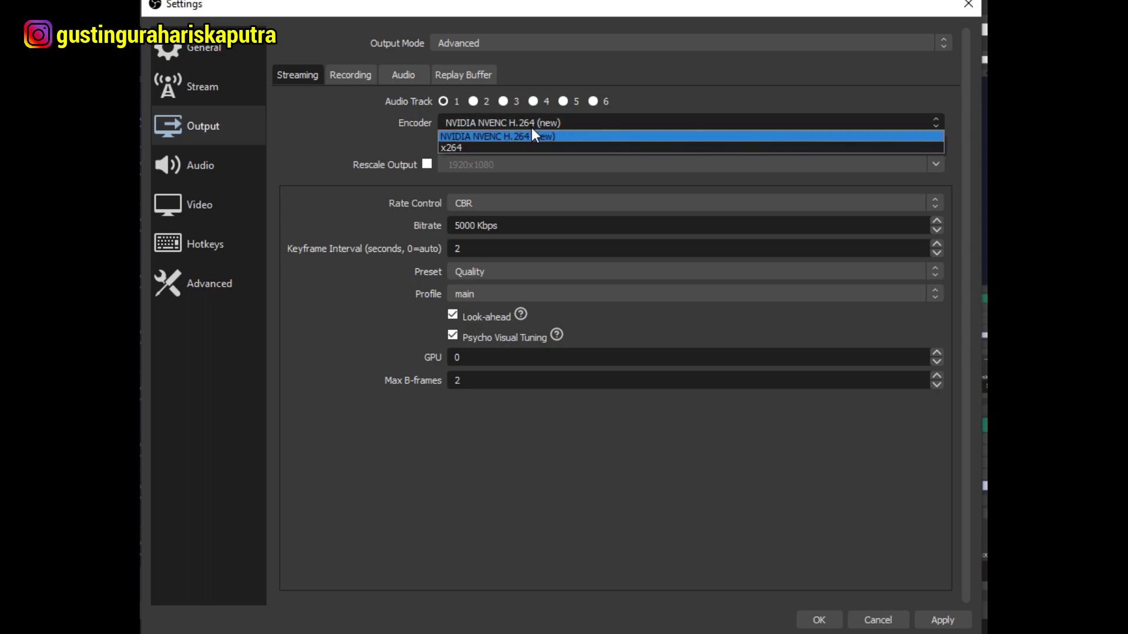
{"action": "left_click", "coordinate": [486, 148]}
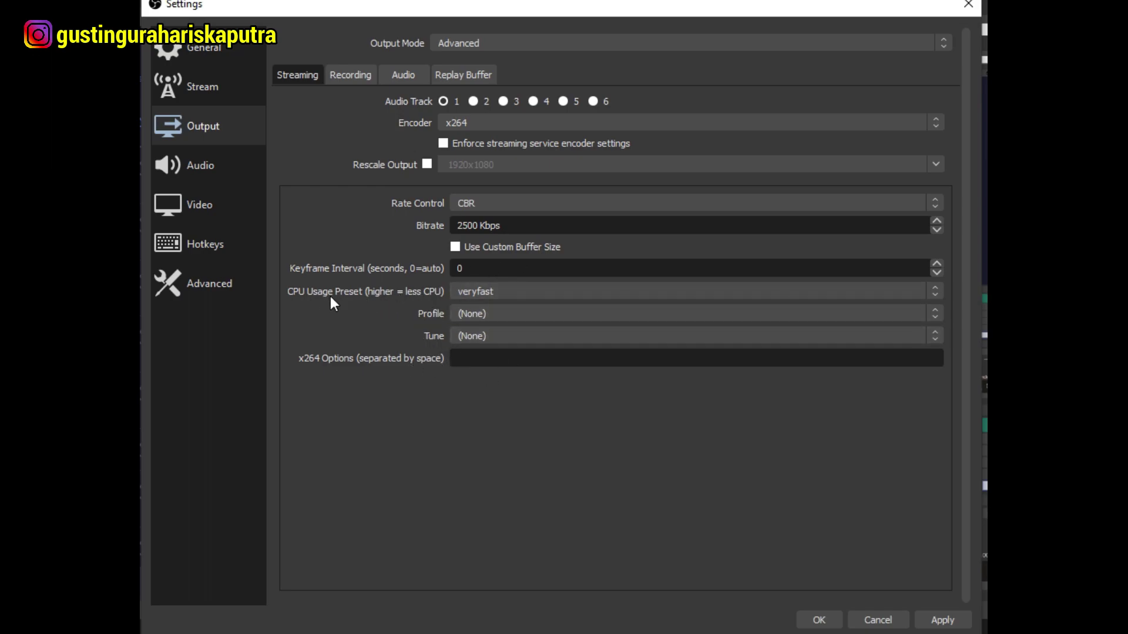
{"action": "left_click", "coordinate": [535, 121]}
{"action": "left_click", "coordinate": [518, 132]}
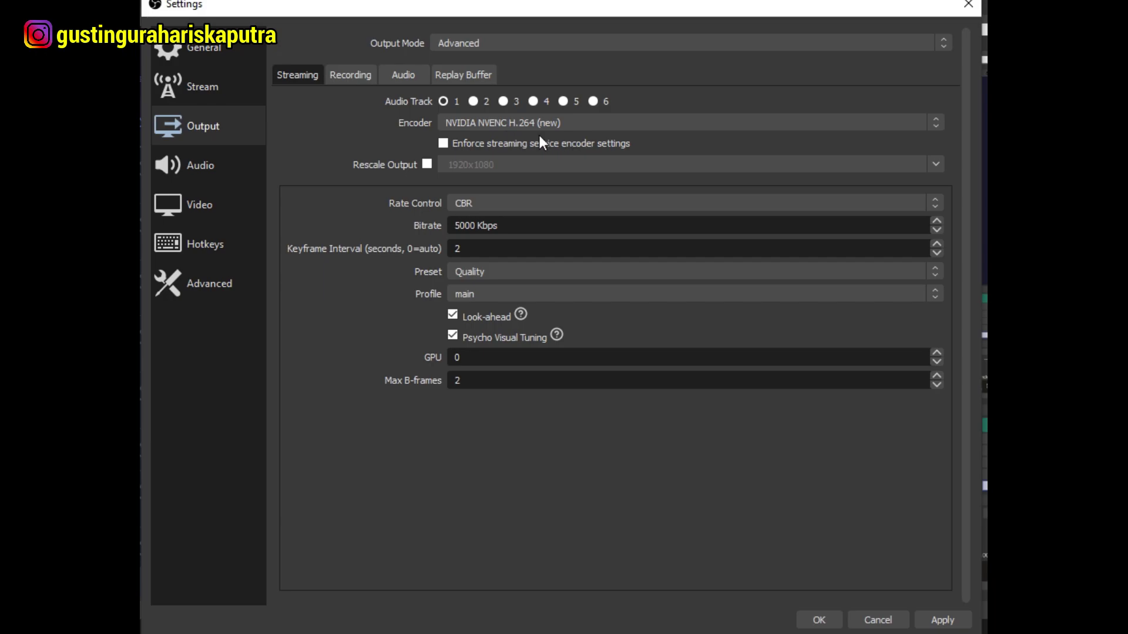
{"action": "left_click", "coordinate": [569, 118]}
{"action": "left_click", "coordinate": [569, 118]}
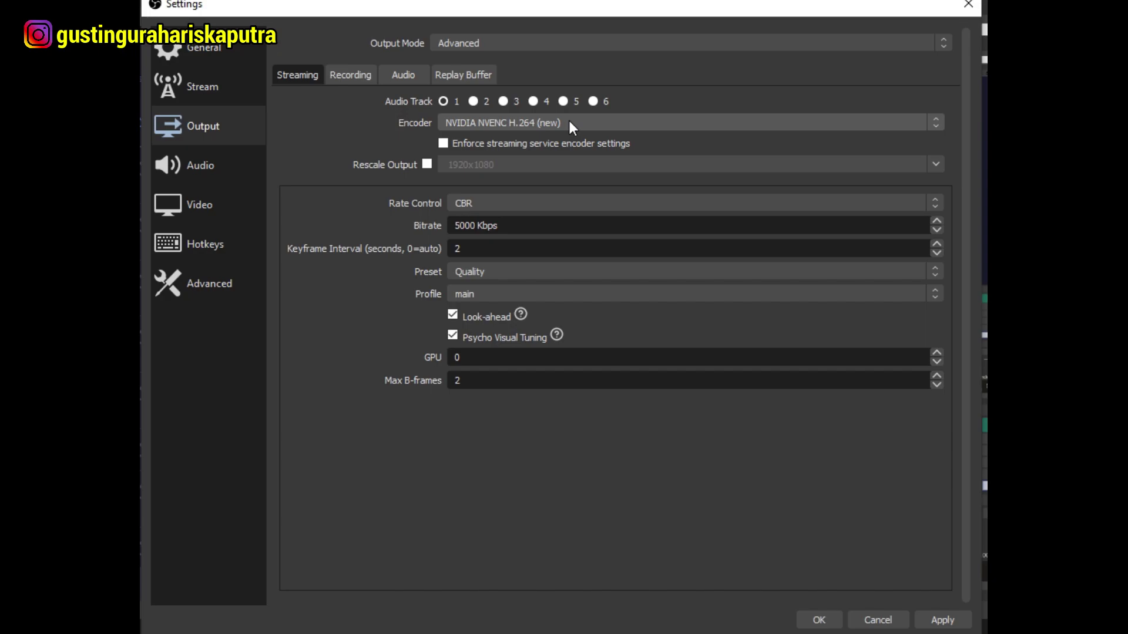
{"action": "left_click", "coordinate": [569, 118]}
{"action": "left_click", "coordinate": [569, 121]}
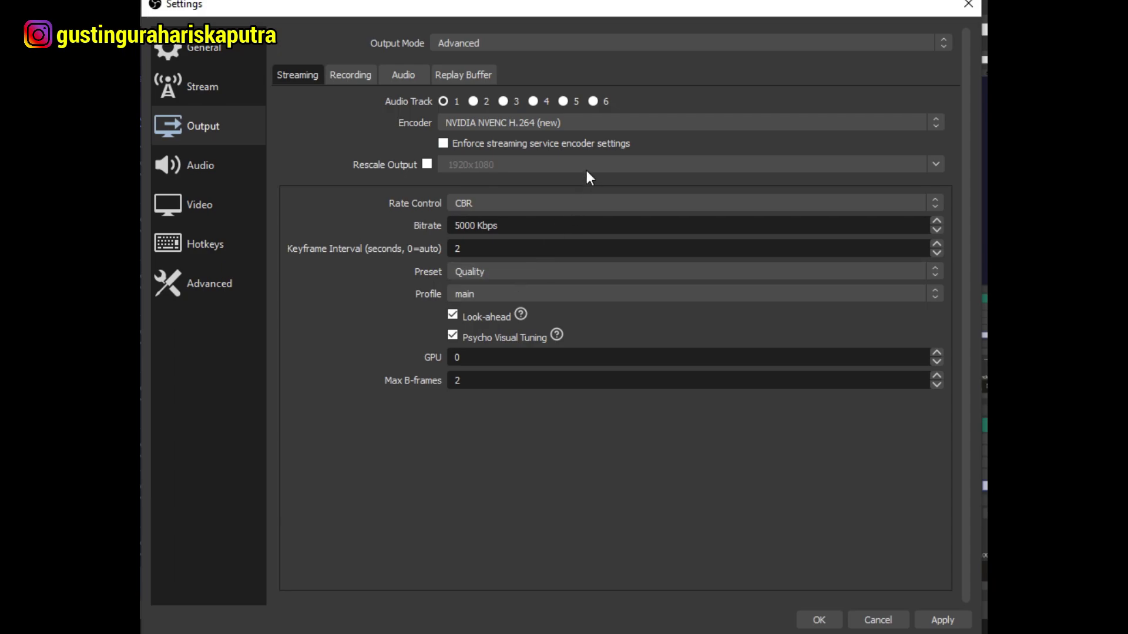
Turn output rescaling for the stream on and off again.
{"action": "left_click", "coordinate": [499, 147]}
{"action": "left_click", "coordinate": [426, 164]}
{"action": "left_click", "coordinate": [426, 164]}
Examine the rate control options and the bitrate setting of the streaming encoder, keeping CBR selected.
{"action": "left_click", "coordinate": [534, 205]}
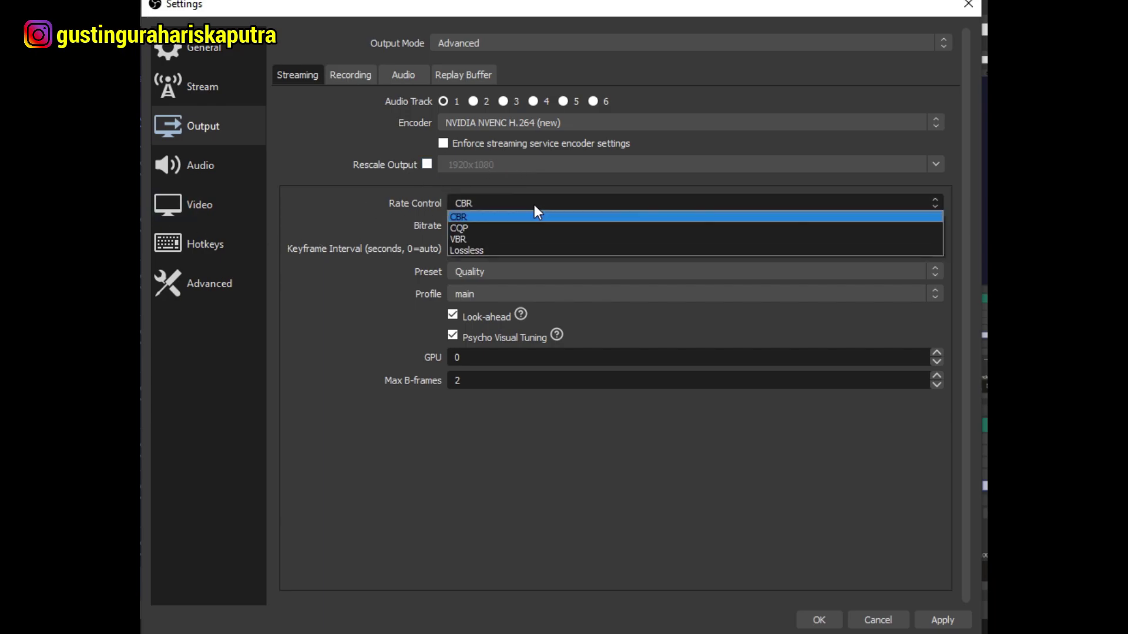
{"action": "left_click", "coordinate": [534, 204]}
{"action": "left_click", "coordinate": [534, 205]}
{"action": "left_click", "coordinate": [534, 204]}
{"action": "left_click", "coordinate": [534, 205]}
{"action": "left_click", "coordinate": [534, 204]}
{"action": "left_click", "coordinate": [534, 204]}
{"action": "left_click", "coordinate": [534, 205]}
{"action": "left_click", "coordinate": [478, 203]}
{"action": "left_click", "coordinate": [478, 203]}
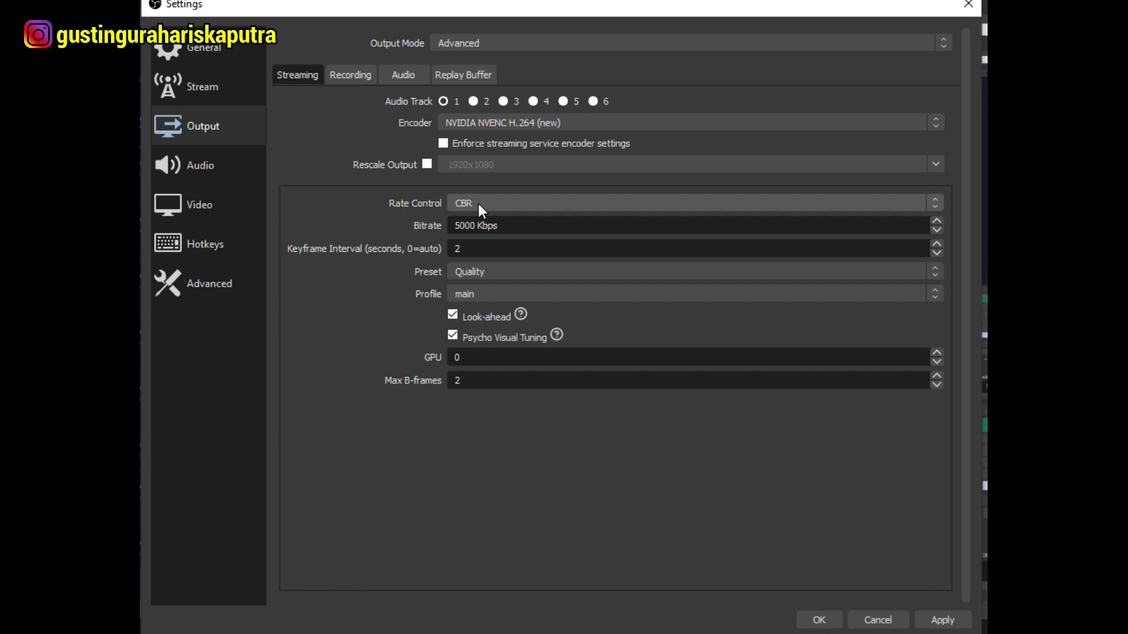
{"action": "triple_click", "coordinate": [520, 229]}
{"action": "left_click", "coordinate": [550, 225]}
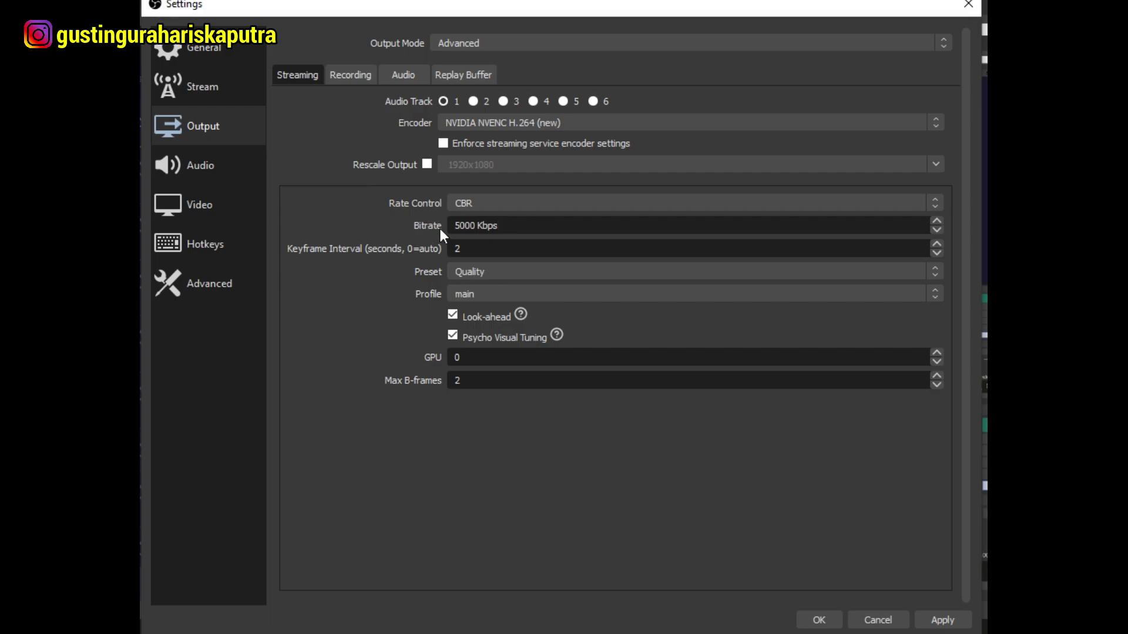
{"action": "double_click", "coordinate": [513, 228]}
{"action": "double_click", "coordinate": [514, 229]}
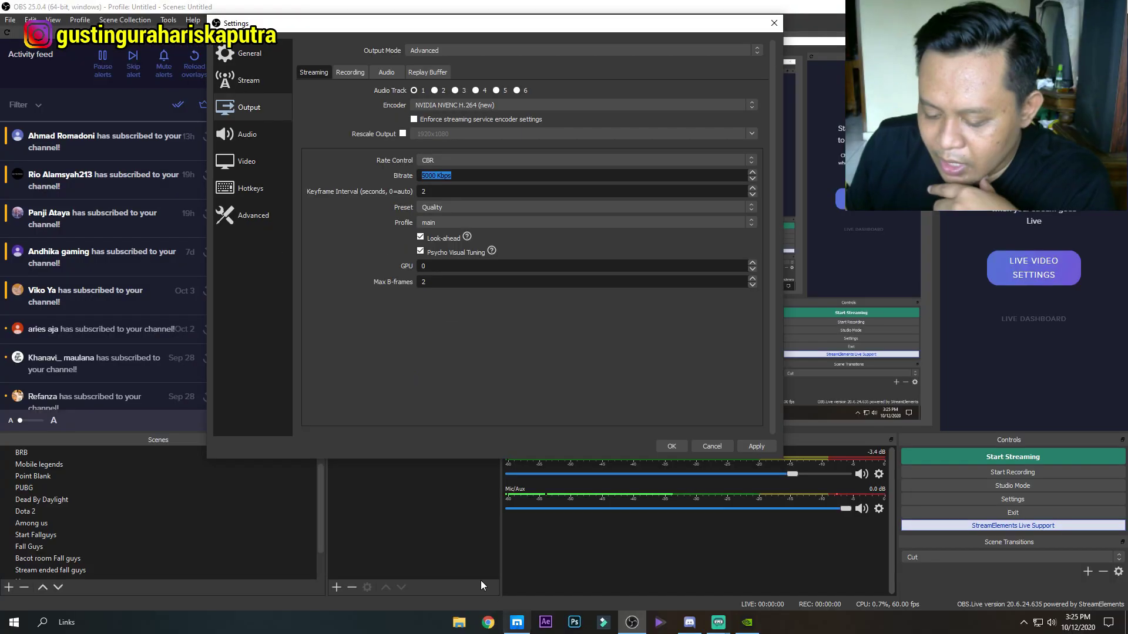
In File Explorer, open Internet Streaming.txt from the Downloads folder on Local Disk (D:) and move its window clear of the bitrate setting.
{"action": "left_click", "coordinate": [458, 622]}
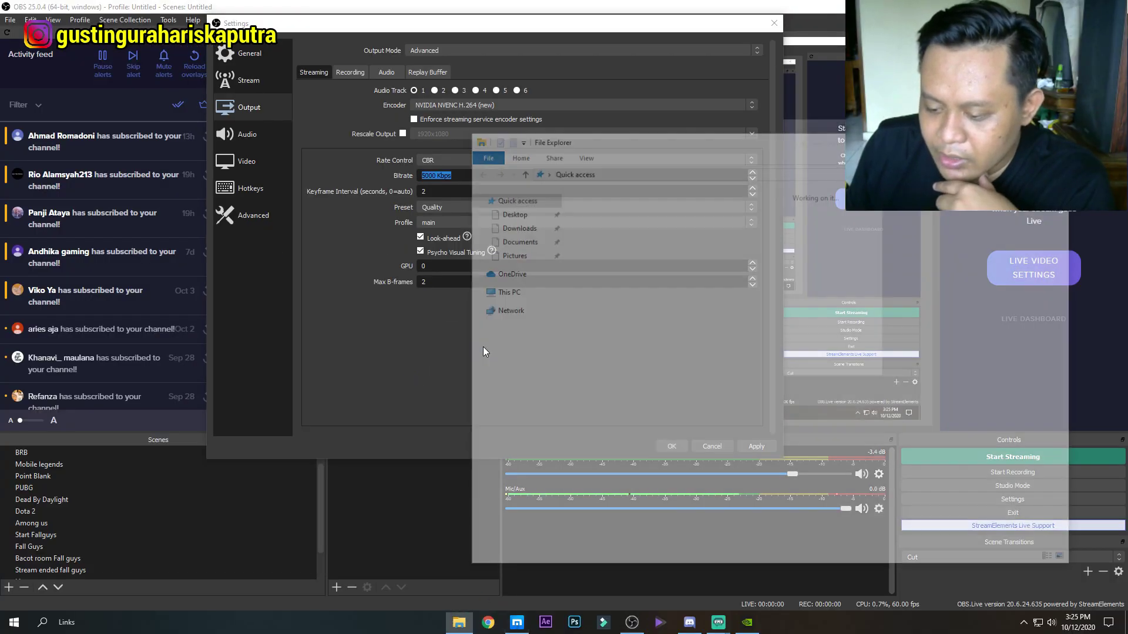
{"action": "left_click", "coordinate": [534, 423]}
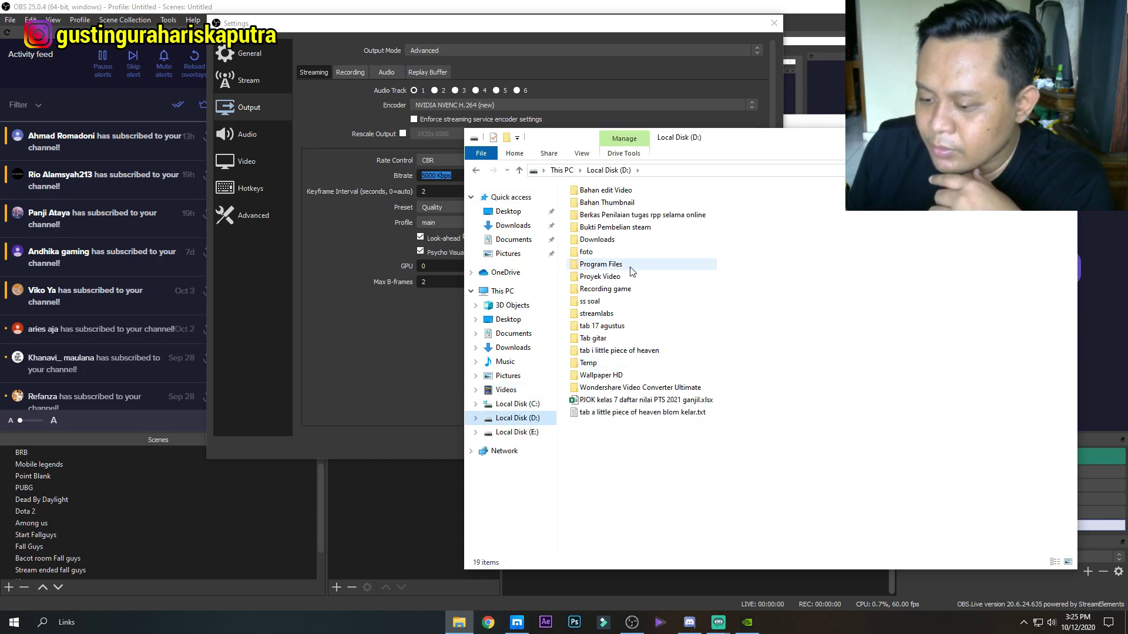
{"action": "double_click", "coordinate": [596, 242]}
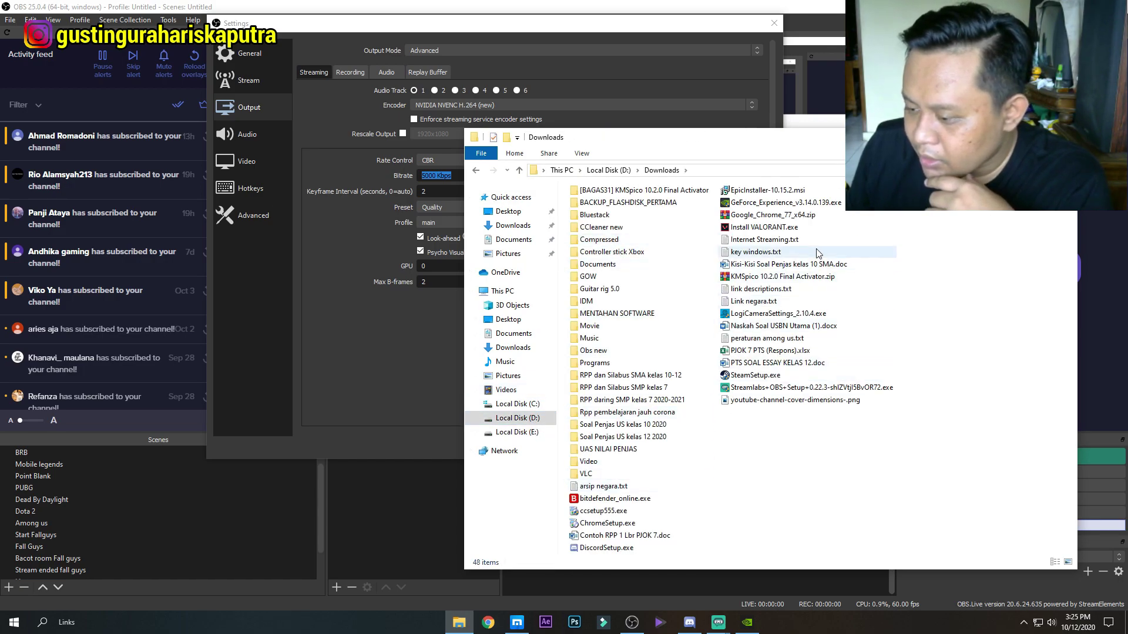
{"action": "double_click", "coordinate": [764, 240]}
{"action": "left_click_drag", "start_coordinate": [587, 137], "coordinate": [194, 158]}
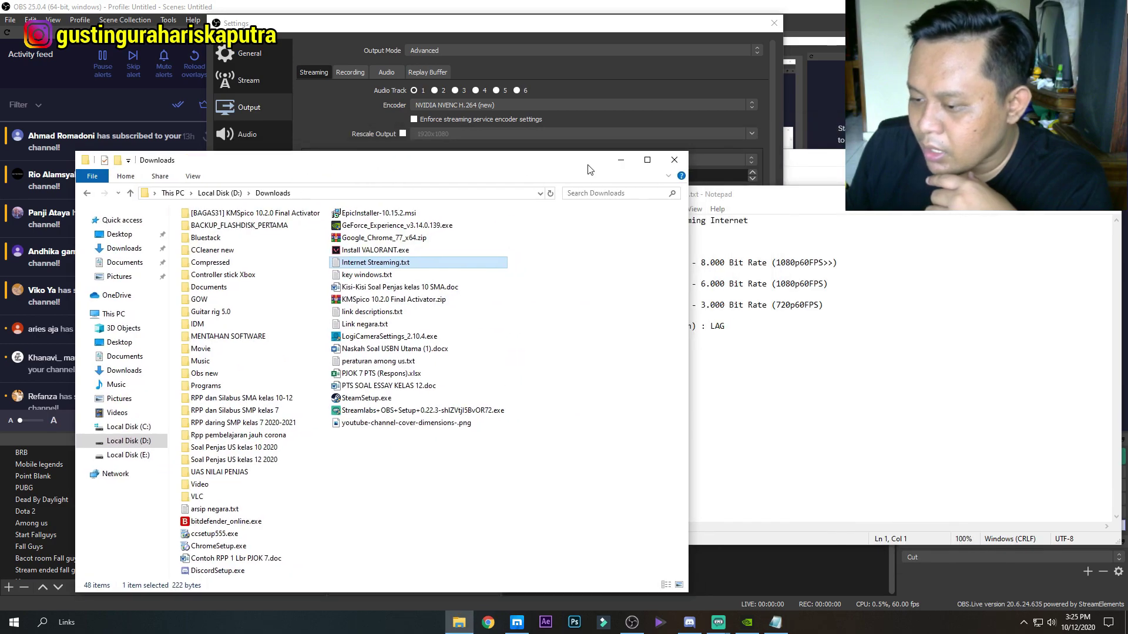
{"action": "left_click", "coordinate": [621, 162]}
{"action": "left_click_drag", "start_coordinate": [782, 209], "coordinate": [188, 260]}
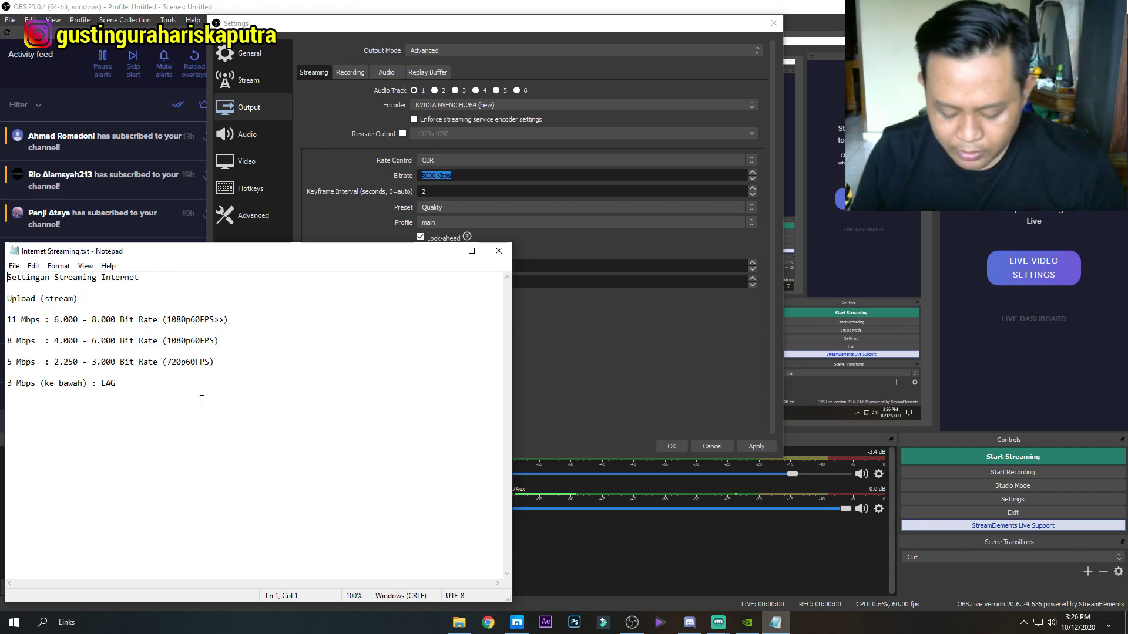
Enlarge the text of Internet Streaming.txt to 130% and shift its window slightly upward.
{"action": "key", "text": "ctrl+plus"}
{"action": "key", "text": "ctrl+plus"}
{"action": "key", "text": "ctrl+plus"}
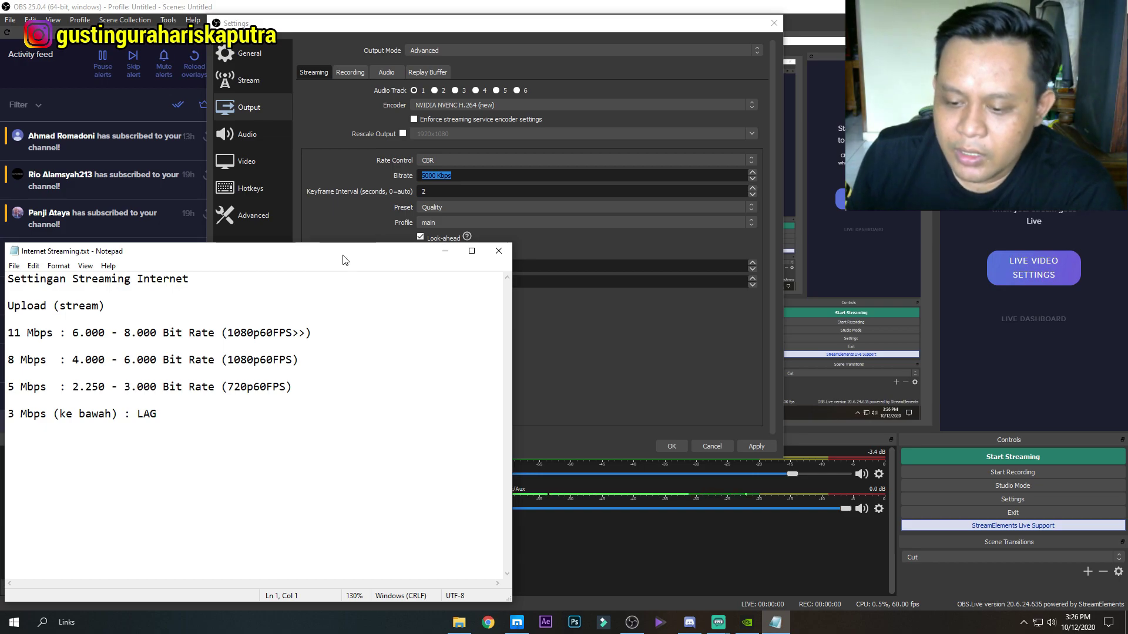
{"action": "left_click_drag", "start_coordinate": [316, 254], "coordinate": [317, 244]}
{"action": "left_click", "coordinate": [387, 263]}
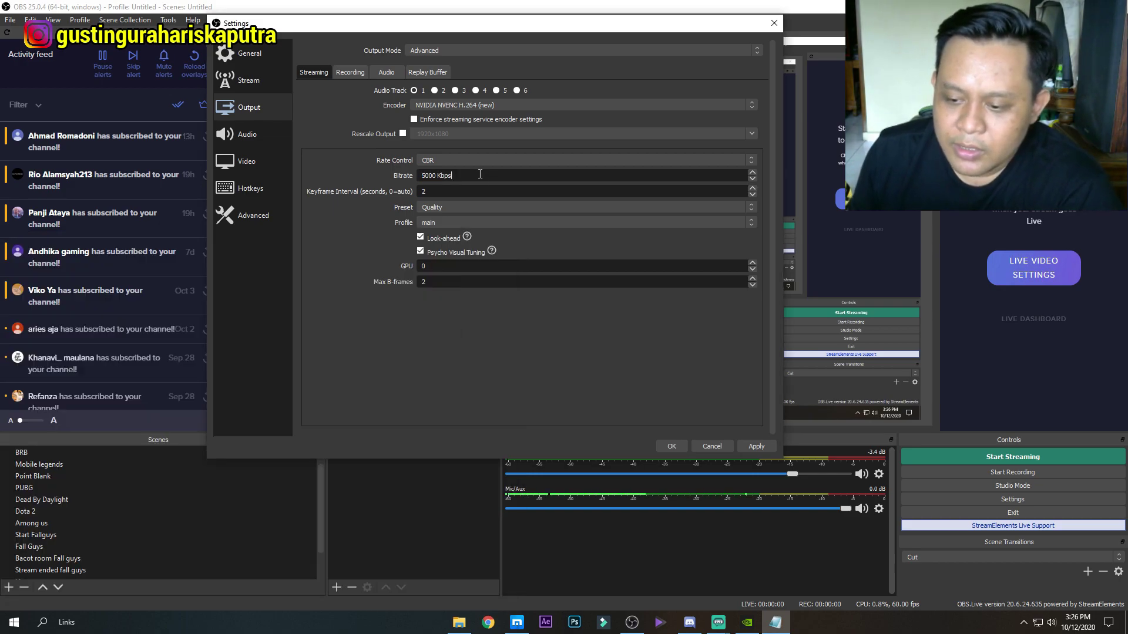
Bring up Internet Streaming.txt, review its upload speed tiers down to 3 Mbps, and move its window over the lower encoder settings.
{"action": "left_click", "coordinate": [775, 622]}
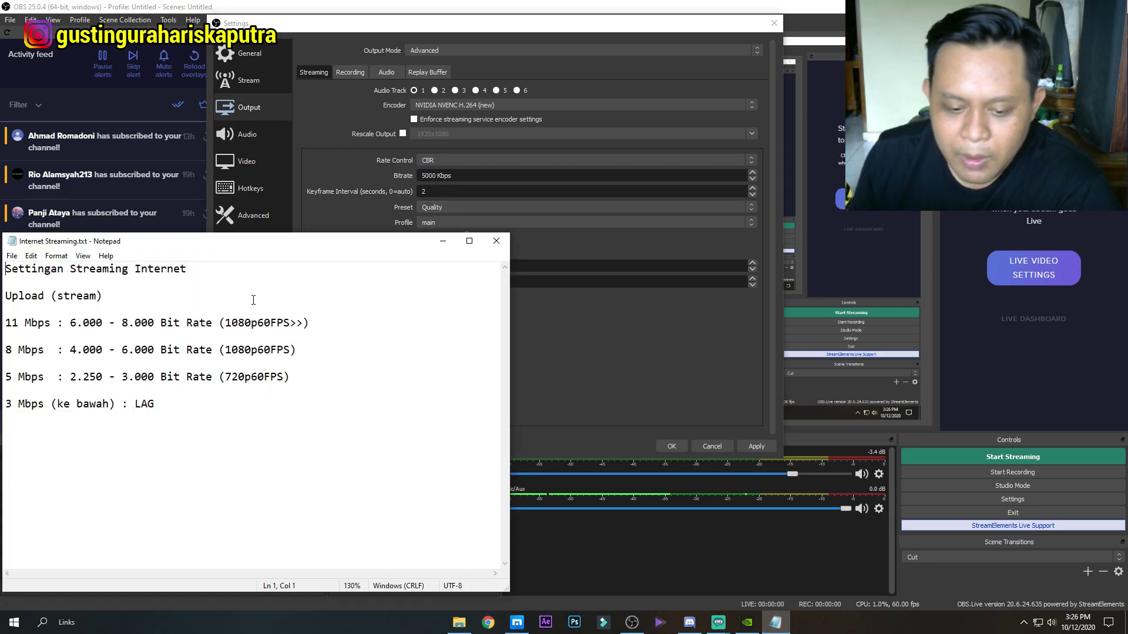
{"action": "left_click", "coordinate": [116, 294]}
{"action": "left_click", "coordinate": [53, 322]}
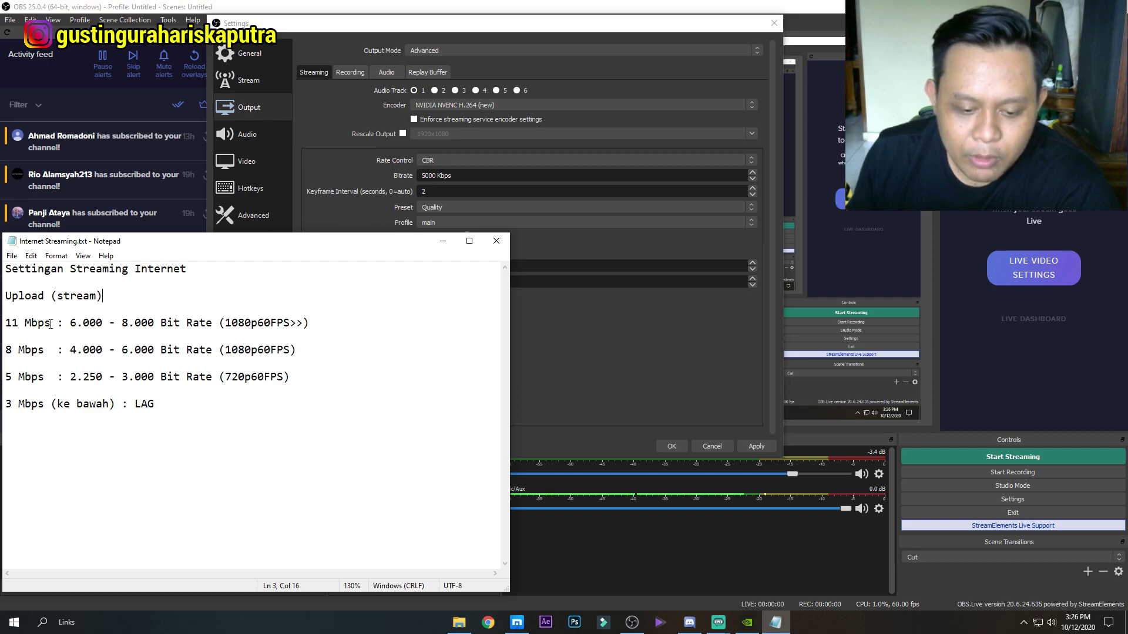
{"action": "left_click_drag", "start_coordinate": [53, 322], "coordinate": [5, 376]}
{"action": "left_click", "coordinate": [47, 403]}
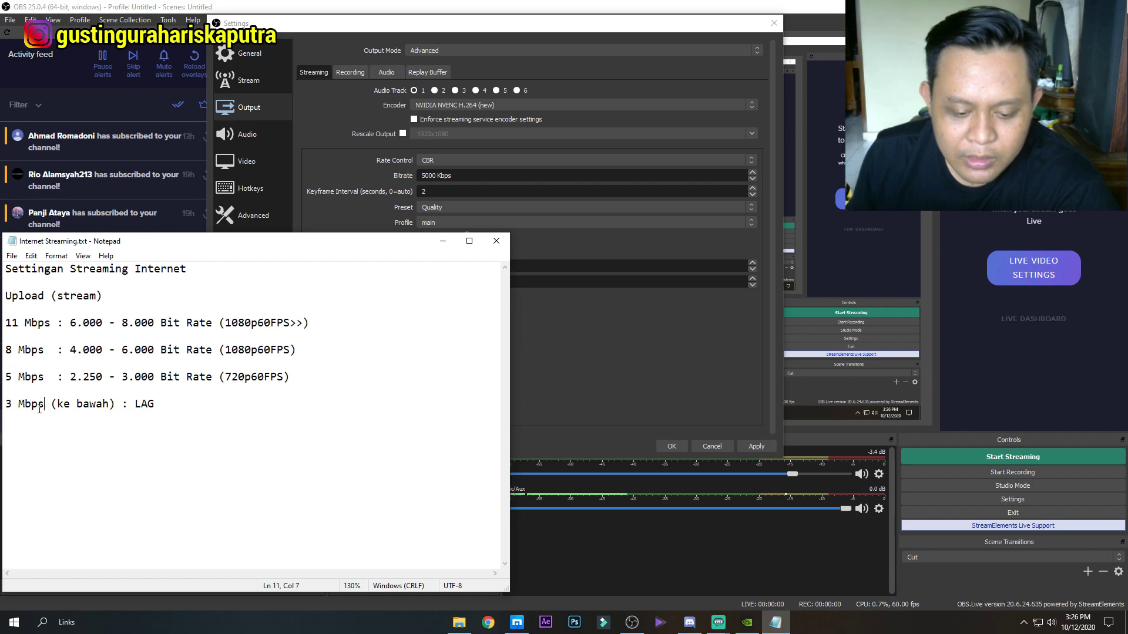
{"action": "key", "text": "shift+Home"}
{"action": "left_click_drag", "start_coordinate": [253, 241], "coordinate": [496, 223]}
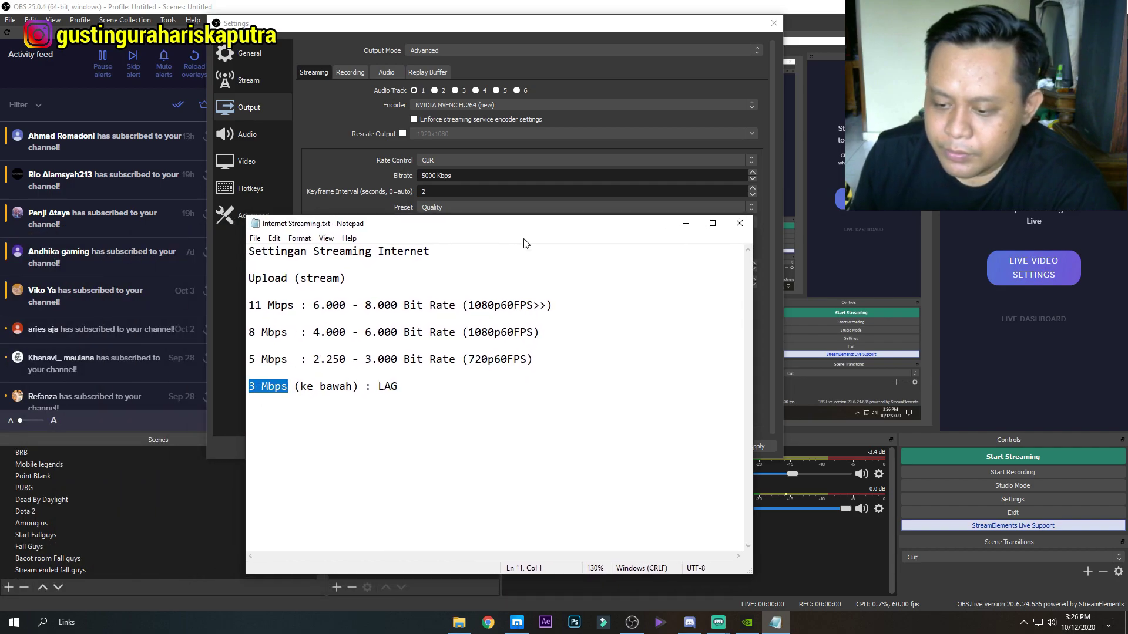
Examine the bitrate and resolution recommendation for a 5 Mbps upload in Internet Streaming.txt.
{"action": "left_click", "coordinate": [485, 279]}
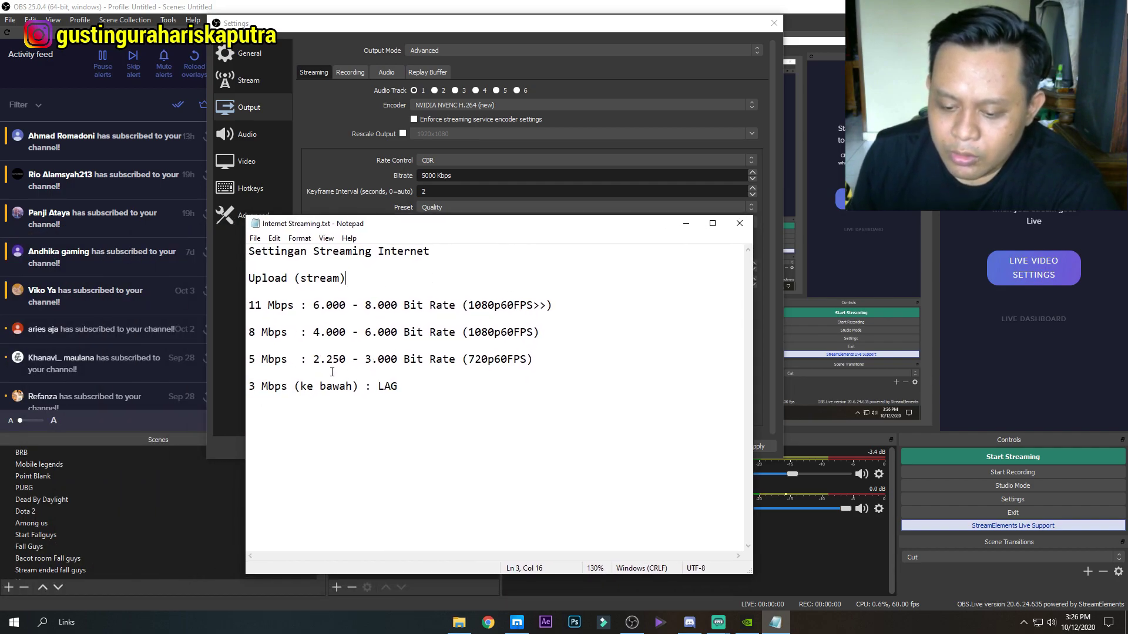
{"action": "left_click", "coordinate": [532, 360]}
{"action": "left_click_drag", "start_coordinate": [530, 360], "coordinate": [256, 362]}
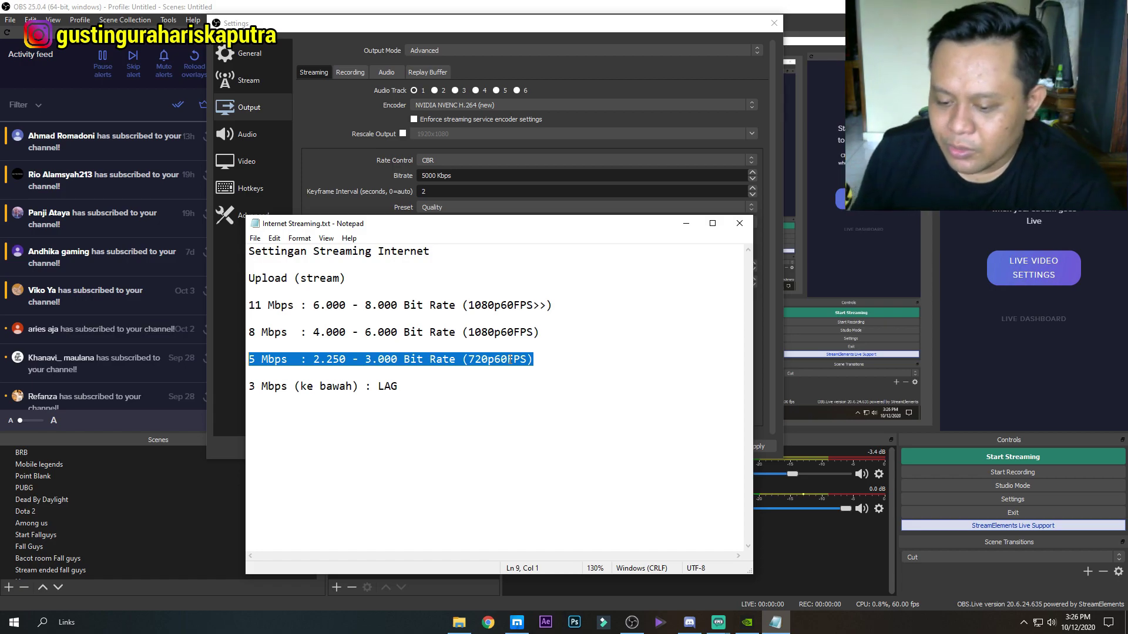
{"action": "left_click", "coordinate": [538, 363]}
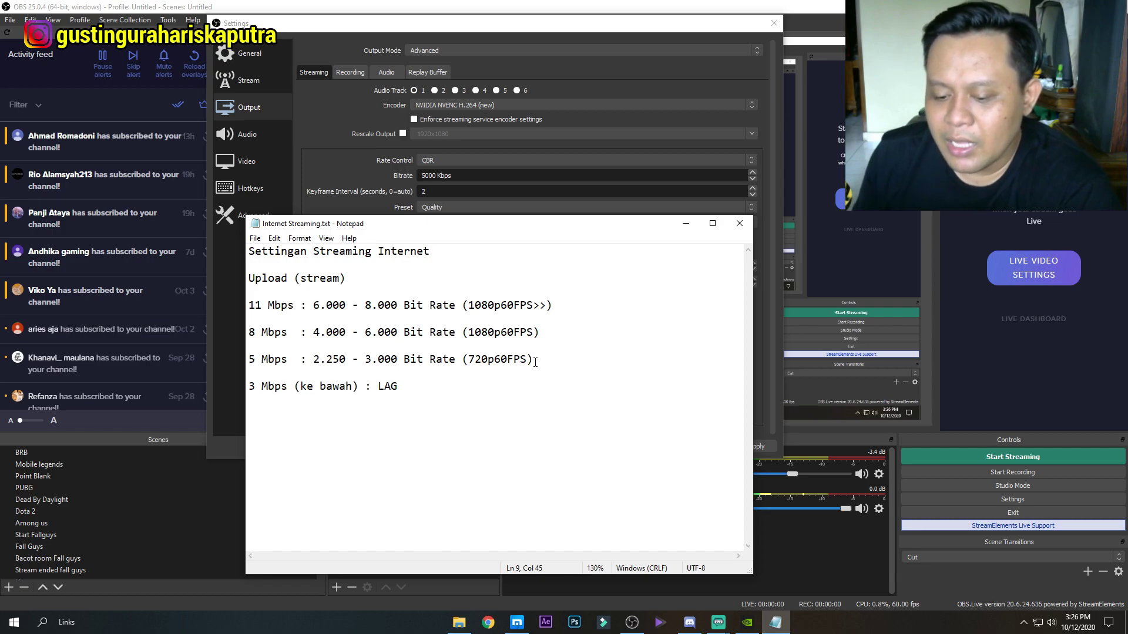
{"action": "left_click_drag", "start_coordinate": [535, 363], "coordinate": [247, 363]}
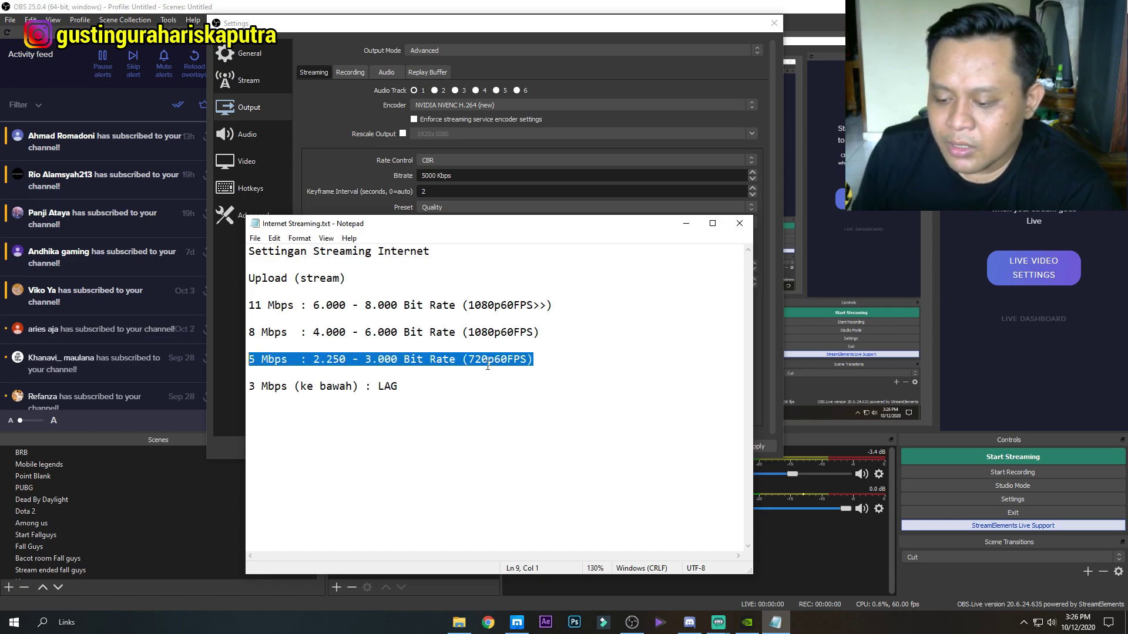
{"action": "left_click", "coordinate": [533, 360]}
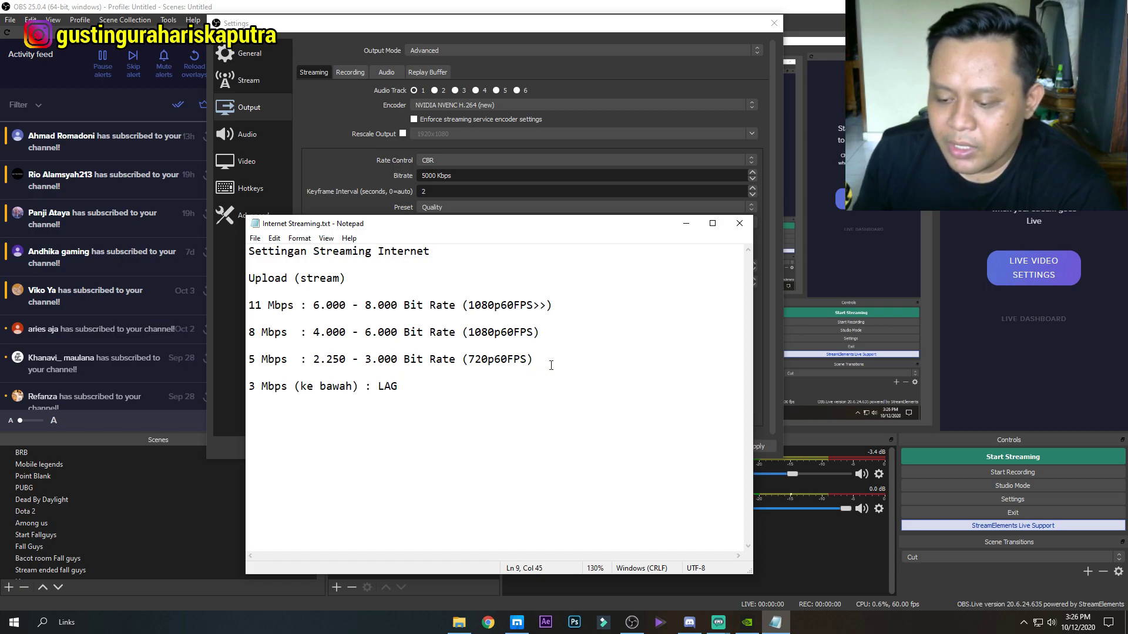
{"action": "left_click_drag", "start_coordinate": [534, 360], "coordinate": [254, 365]}
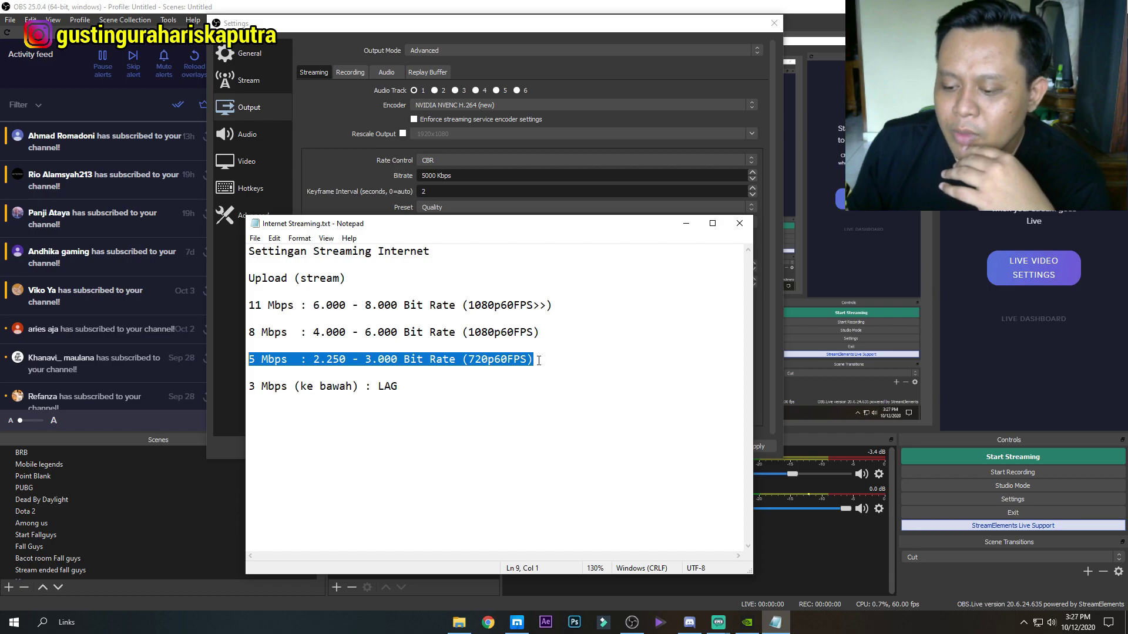
{"action": "left_click", "coordinate": [539, 360]}
{"action": "left_click_drag", "start_coordinate": [543, 361], "coordinate": [240, 362]}
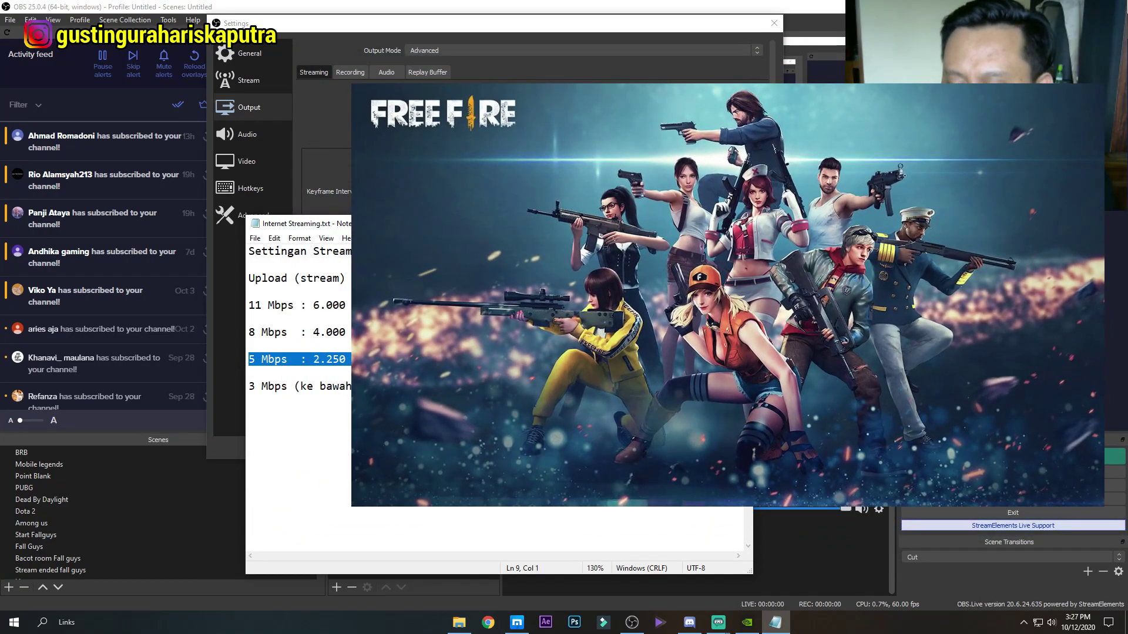
{"action": "left_click", "coordinate": [535, 360]}
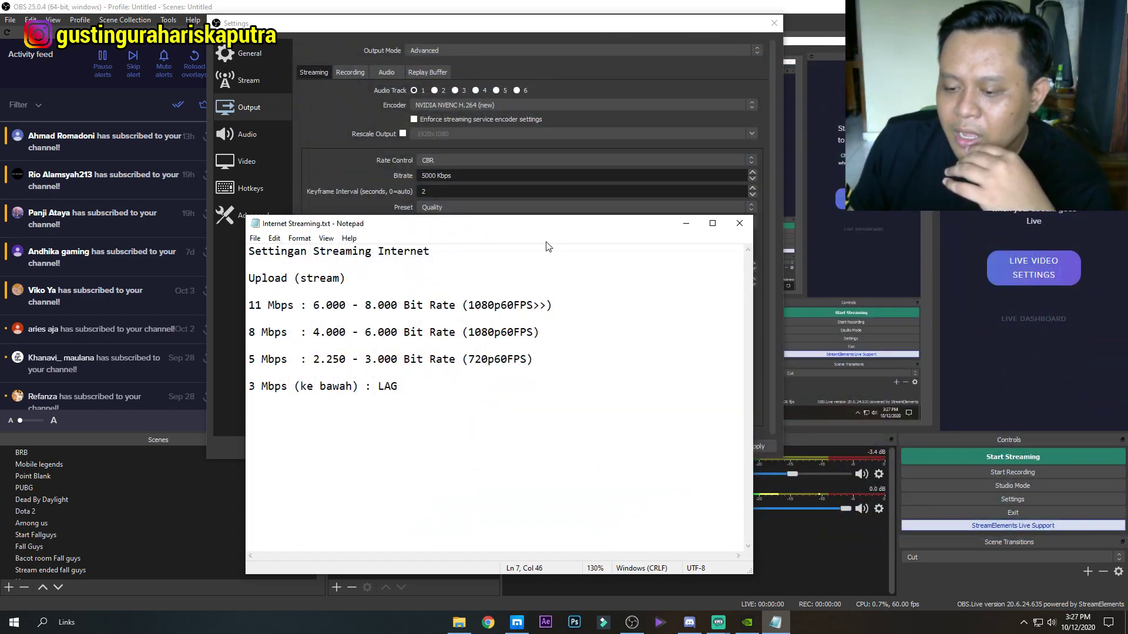
Compare the 8 Mbps upload recommendation in the notes with the stream's bitrate setting, and return to the notes.
{"action": "left_click_drag", "start_coordinate": [520, 232], "coordinate": [544, 229]}
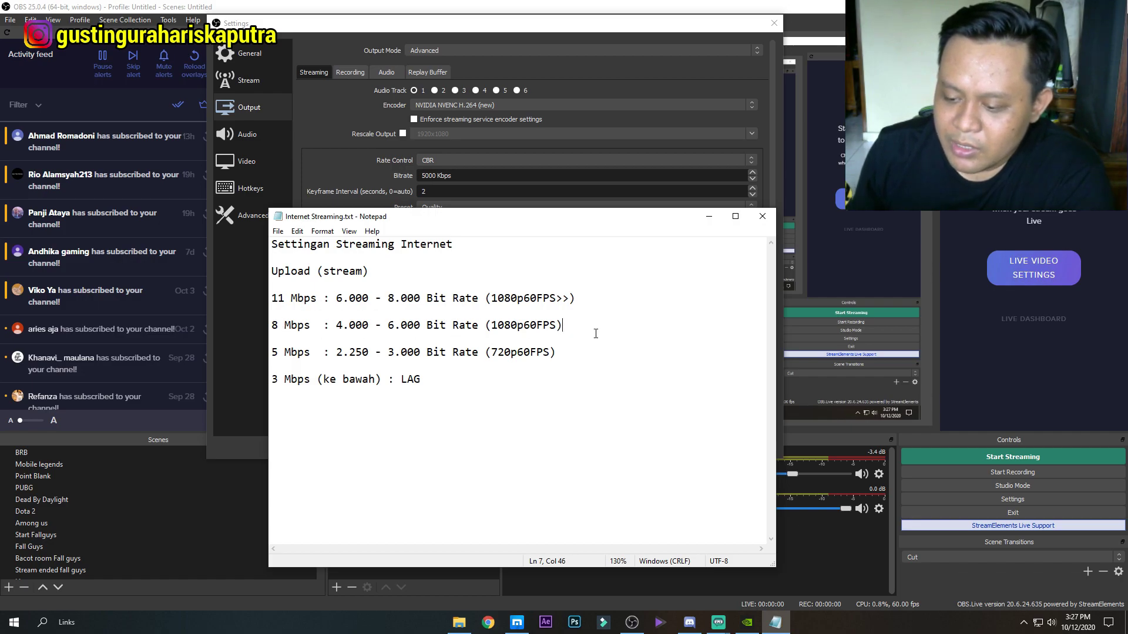
{"action": "left_click_drag", "start_coordinate": [568, 330], "coordinate": [273, 327]}
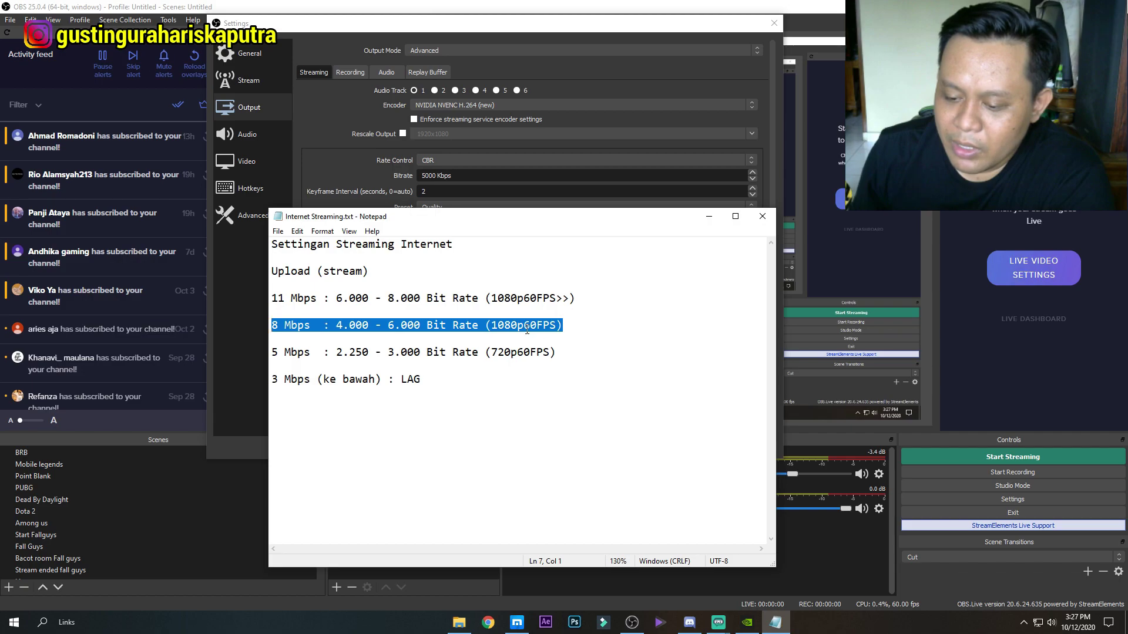
{"action": "left_click", "coordinate": [382, 328]}
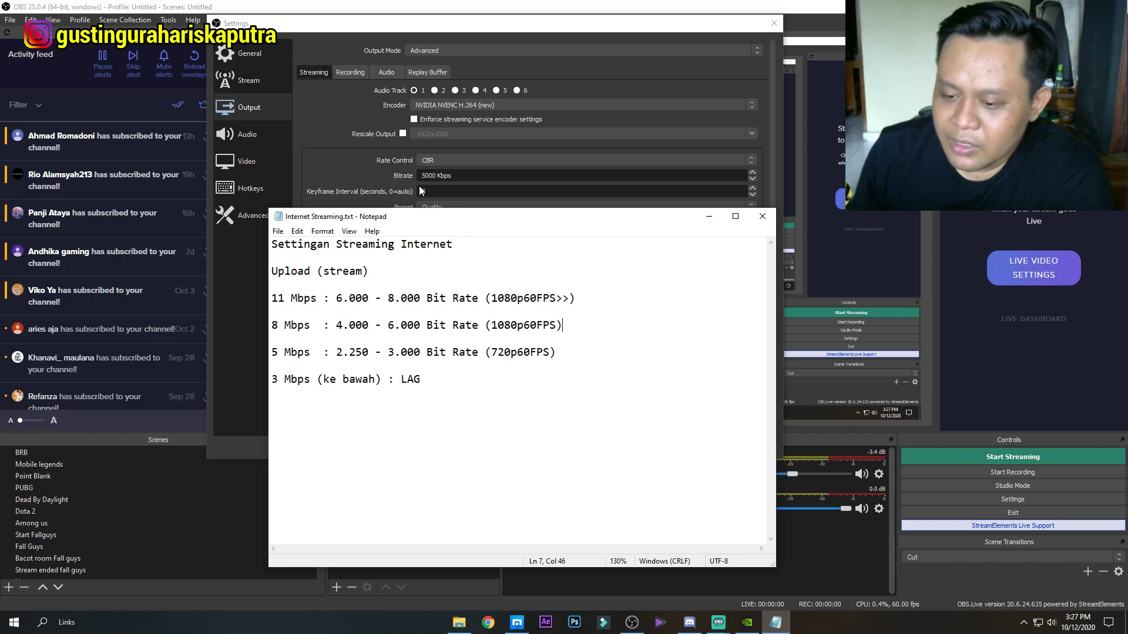
{"action": "left_click_drag", "start_coordinate": [453, 177], "coordinate": [421, 176]}
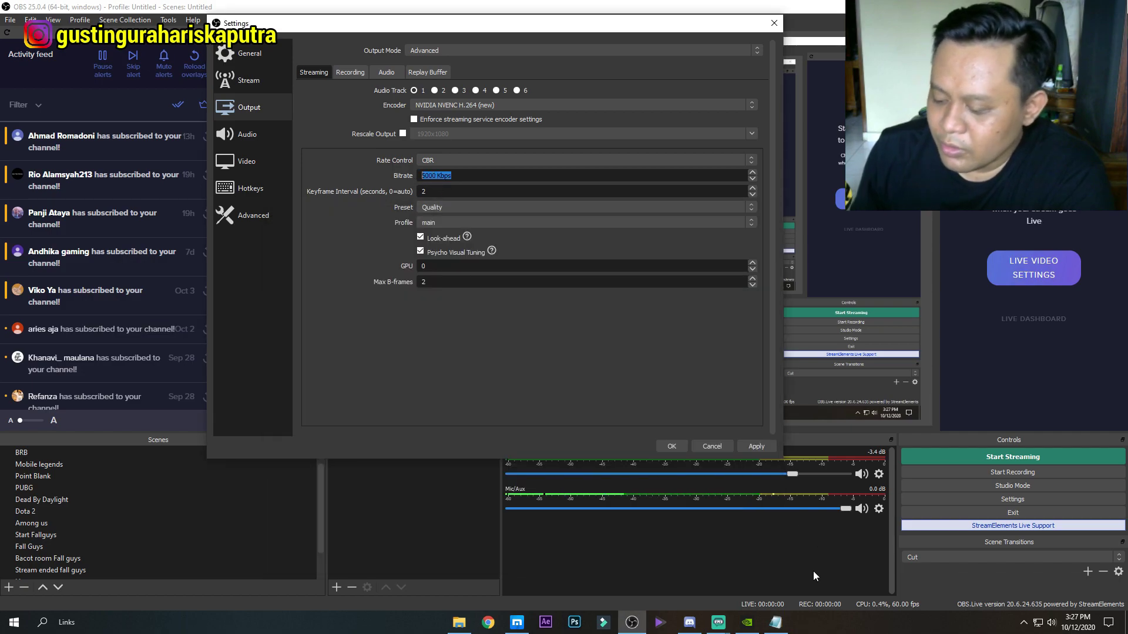
{"action": "left_click", "coordinate": [776, 623]}
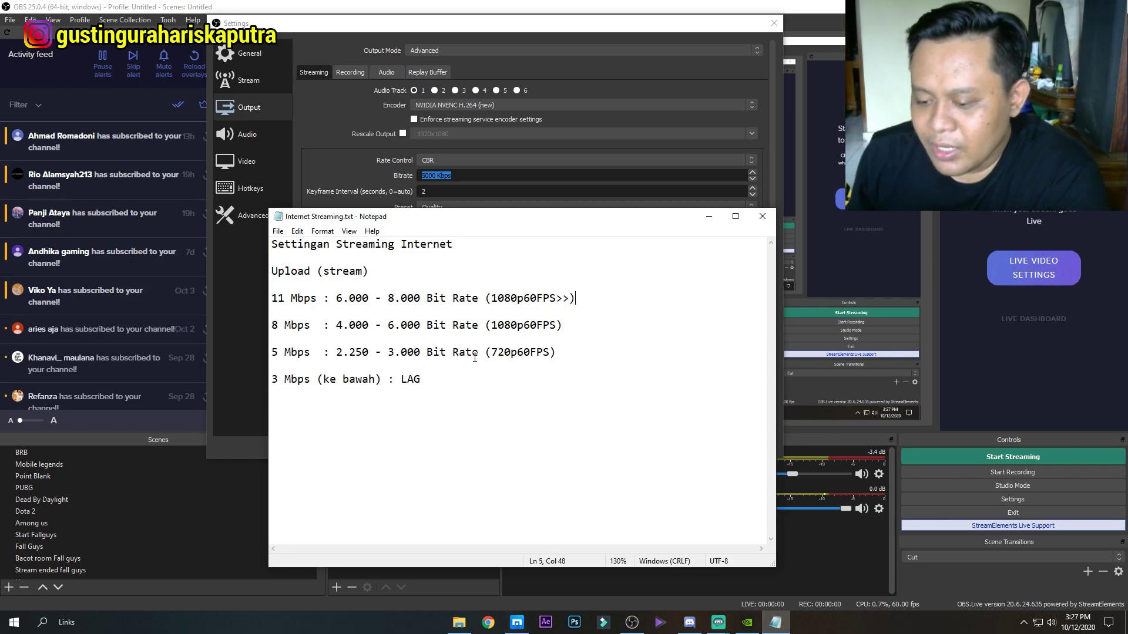
Switch to the Maxthon browser and search Google for "speed test" in a new tab.
{"action": "left_click", "coordinate": [517, 622]}
{"action": "left_click", "coordinate": [227, 14]}
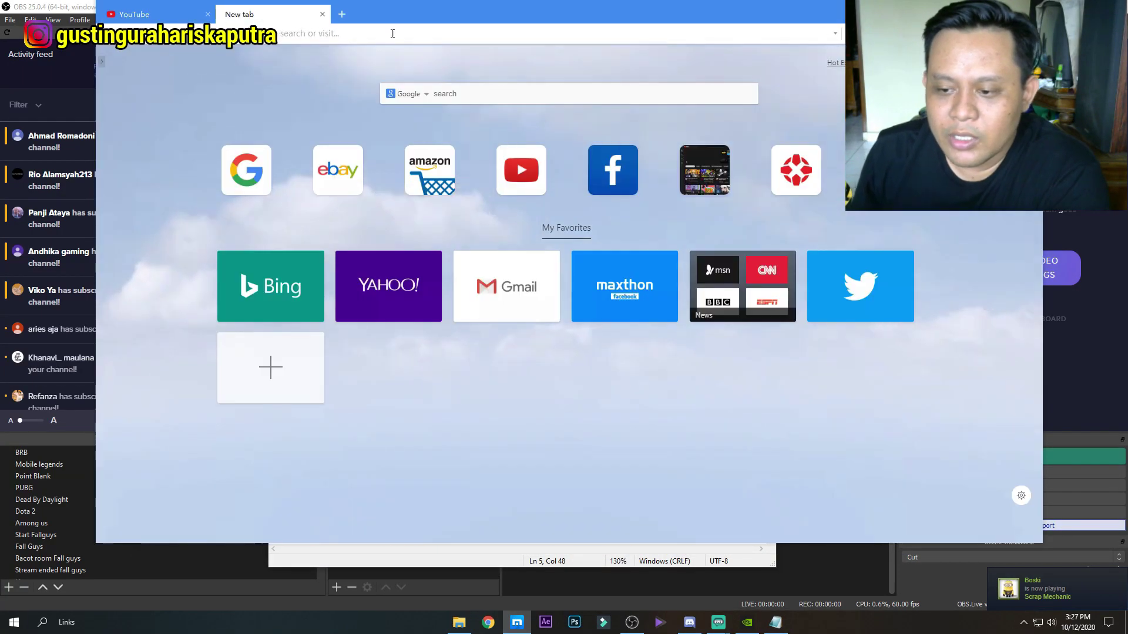
{"action": "left_click", "coordinate": [460, 94]}
{"action": "type", "text": "speed test"}
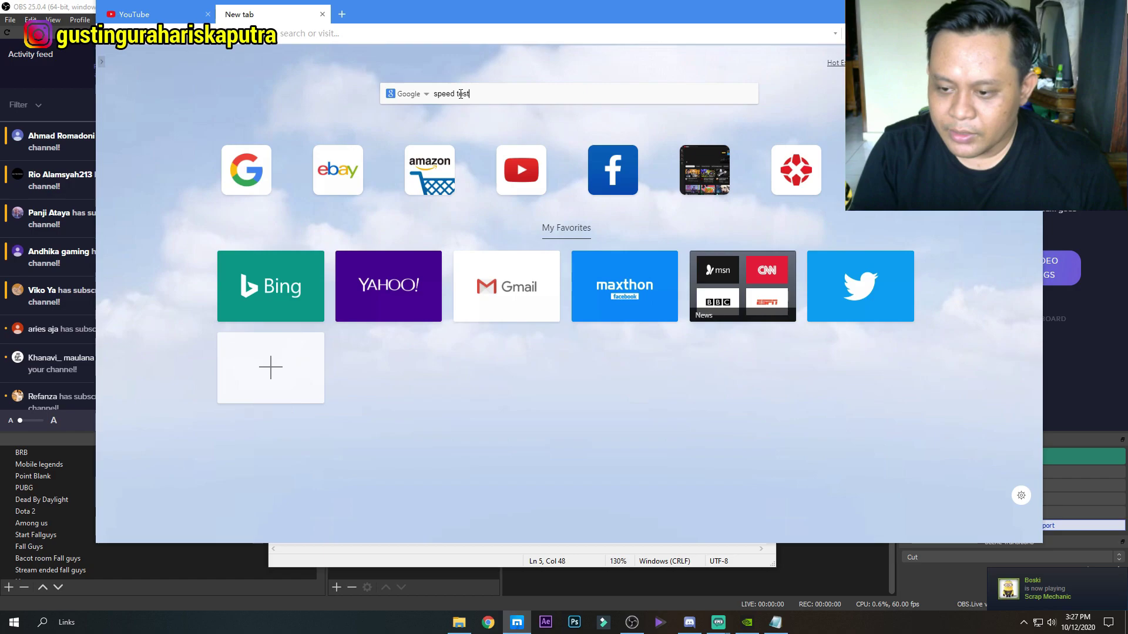
{"action": "key", "text": "Return"}
Open speedtest.net from the search results, reposition the browser window, and run the internet speed test.
{"action": "left_click_drag", "start_coordinate": [545, 8], "coordinate": [459, 26]}
{"action": "left_click", "coordinate": [306, 189]}
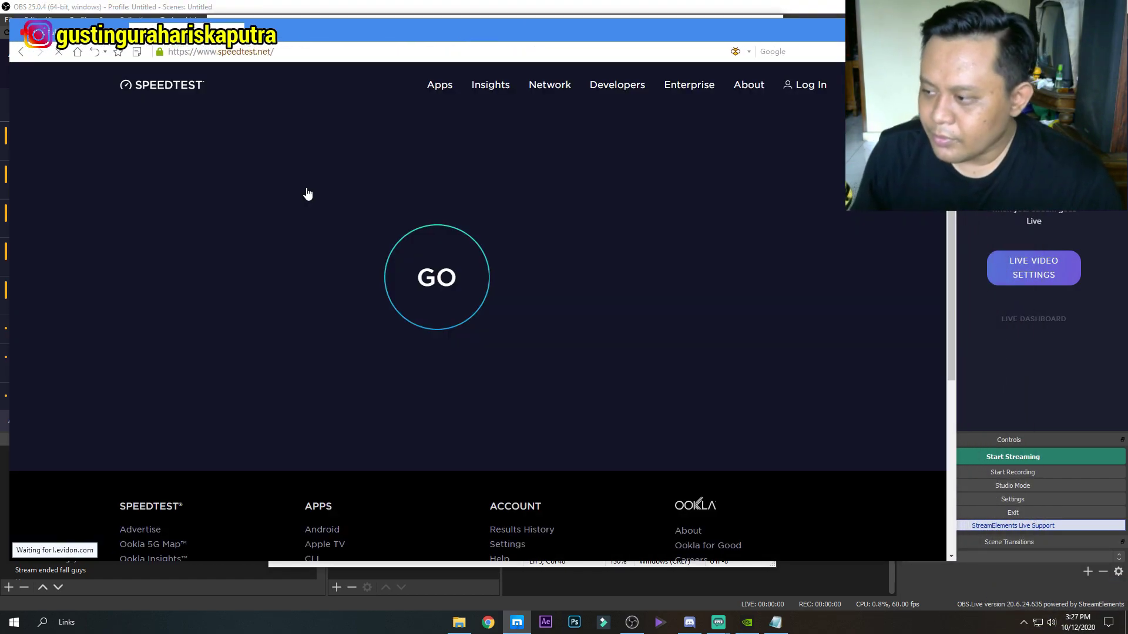
{"action": "mouse_move", "coordinate": [596, 37]}
{"action": "left_mouse_down"}
{"action": "mouse_move", "coordinate": [556, 20]}
{"action": "mouse_move", "coordinate": [605, 32]}
{"action": "mouse_move", "coordinate": [589, 29]}
{"action": "left_mouse_up"}
{"action": "left_click", "coordinate": [436, 295]}
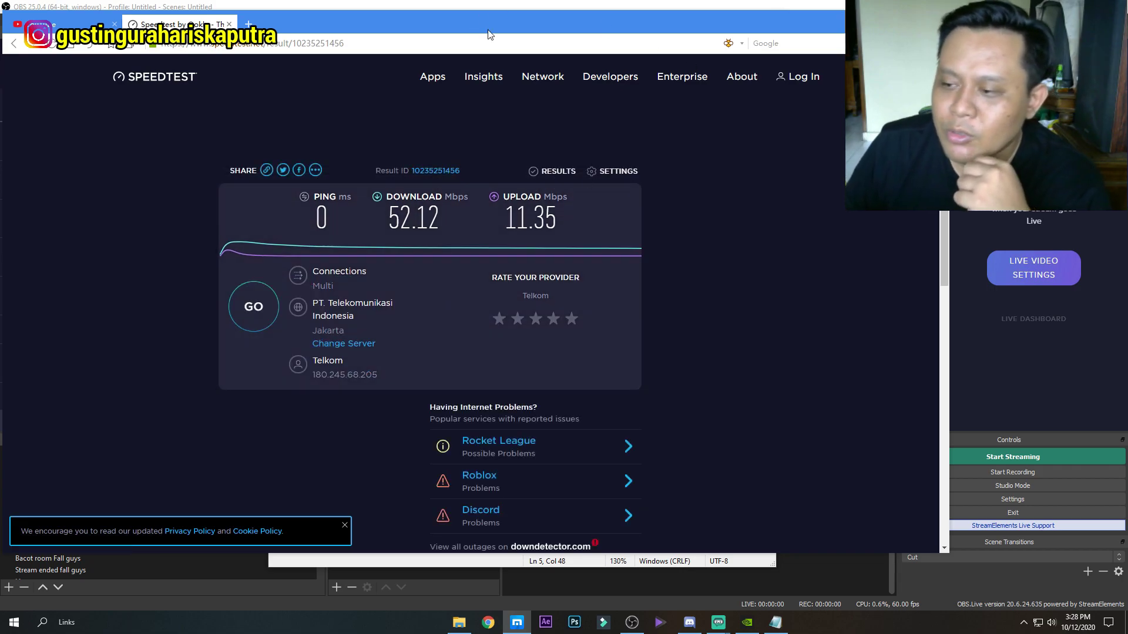
Minimize the browser, compare the 11 Mbps and 8 Mbps upload recommendations in Internet Streaming.txt, and minimize the notes.
{"action": "left_click", "coordinate": [829, 23]}
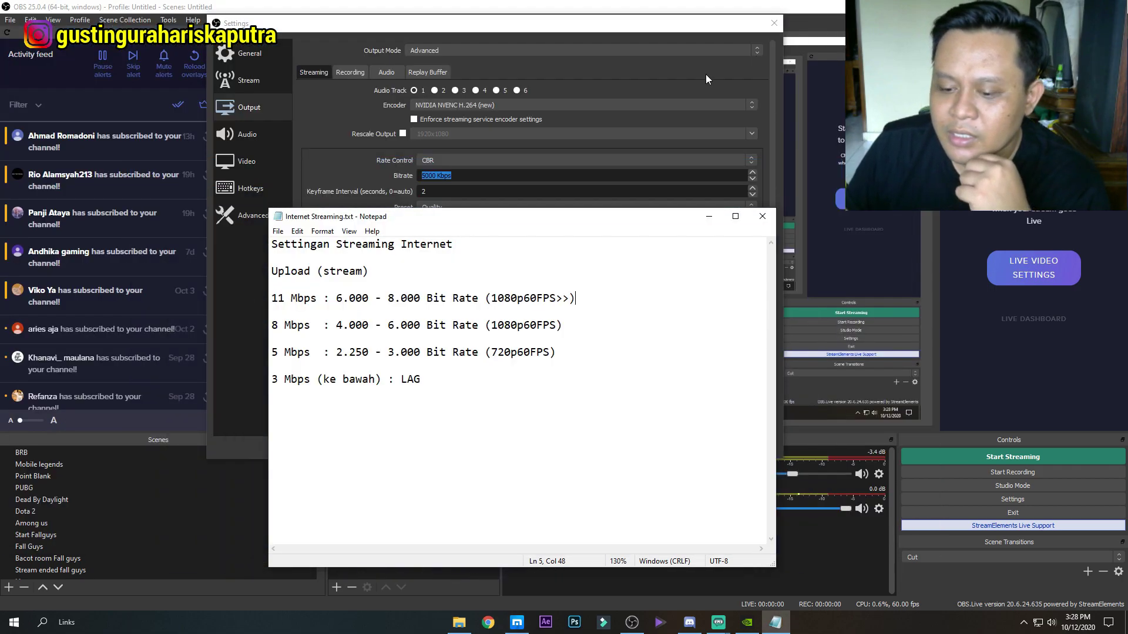
{"action": "left_click_drag", "start_coordinate": [576, 298], "coordinate": [272, 300]}
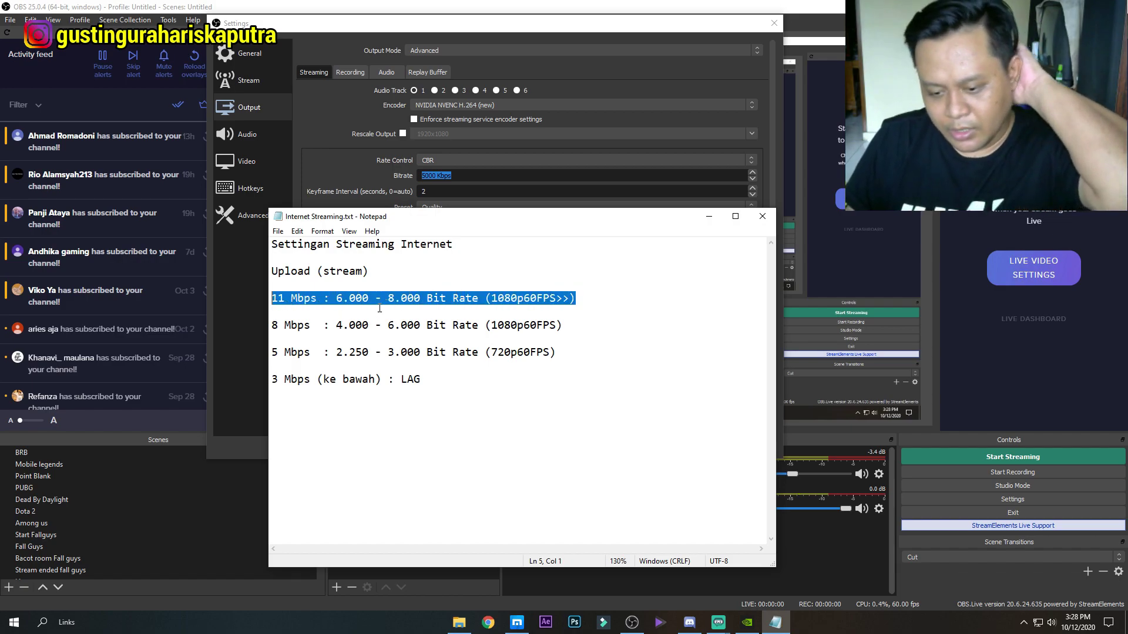
{"action": "left_click_drag", "start_coordinate": [562, 325], "coordinate": [276, 330]}
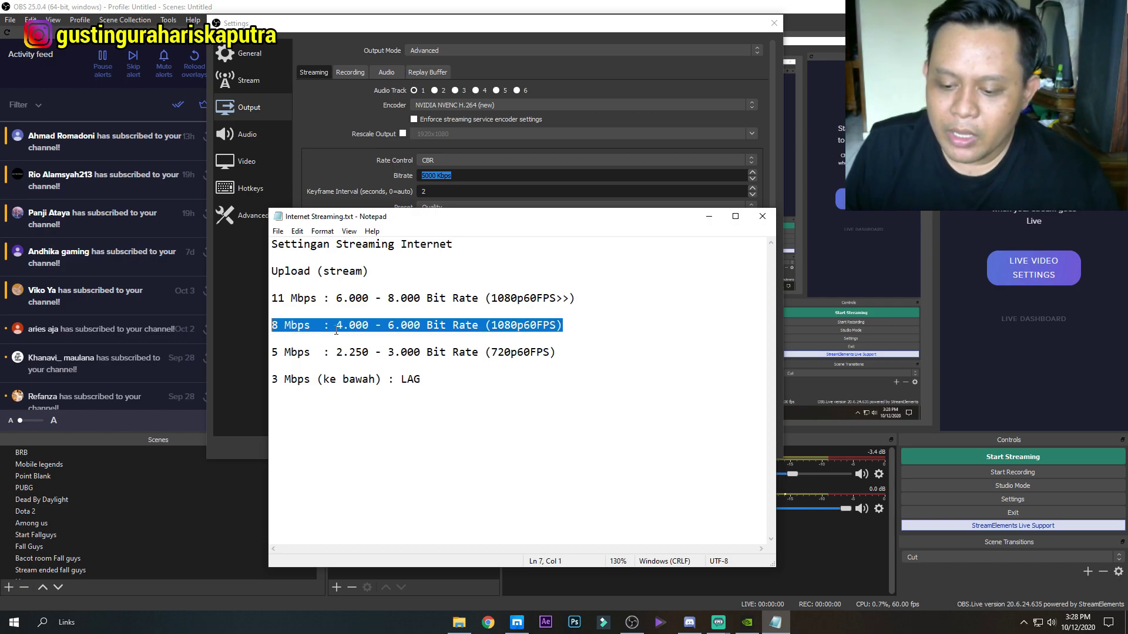
{"action": "left_click", "coordinate": [380, 322]}
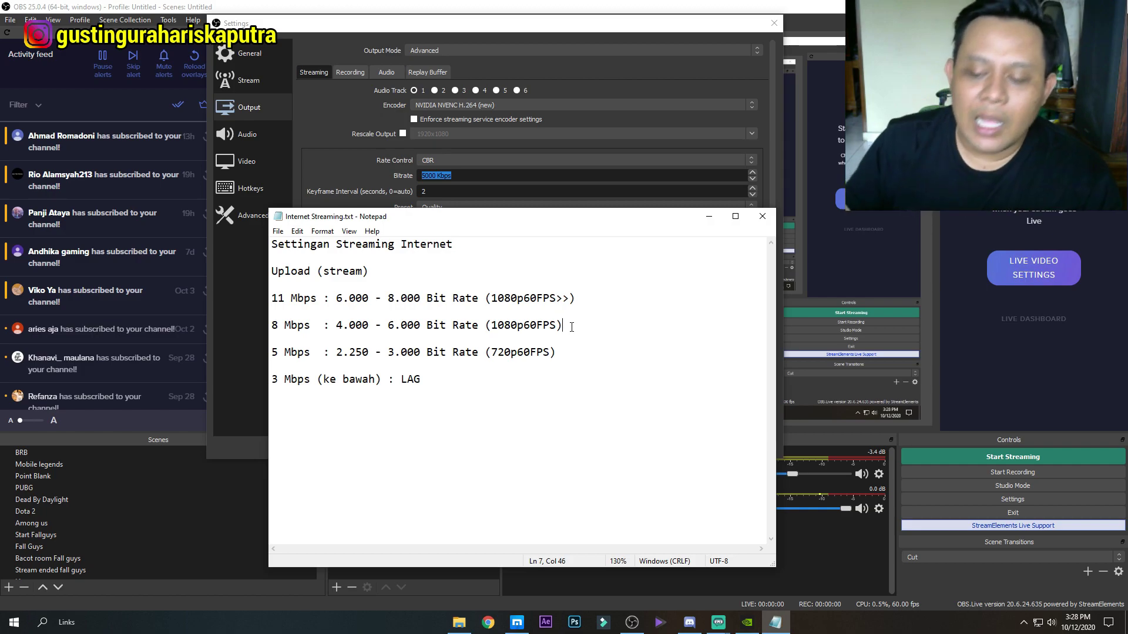
{"action": "left_click_drag", "start_coordinate": [577, 299], "coordinate": [551, 309]}
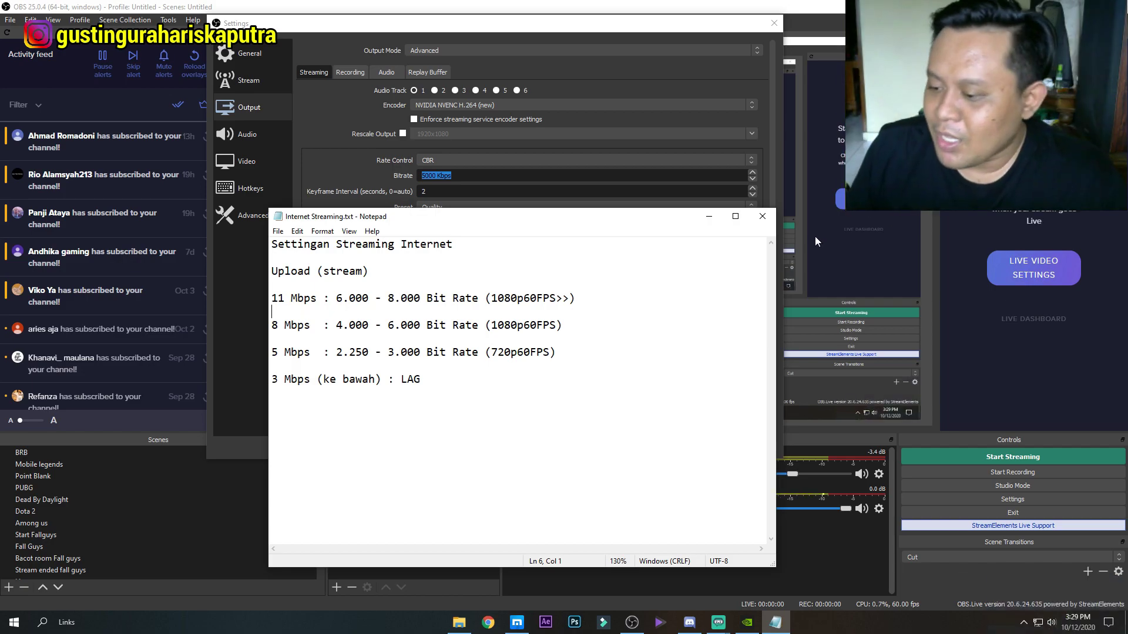
{"action": "left_click", "coordinate": [708, 219]}
Check the streaming encoder's keyframe interval and review its preset options, keeping Quality selected.
{"action": "left_click", "coordinate": [437, 192]}
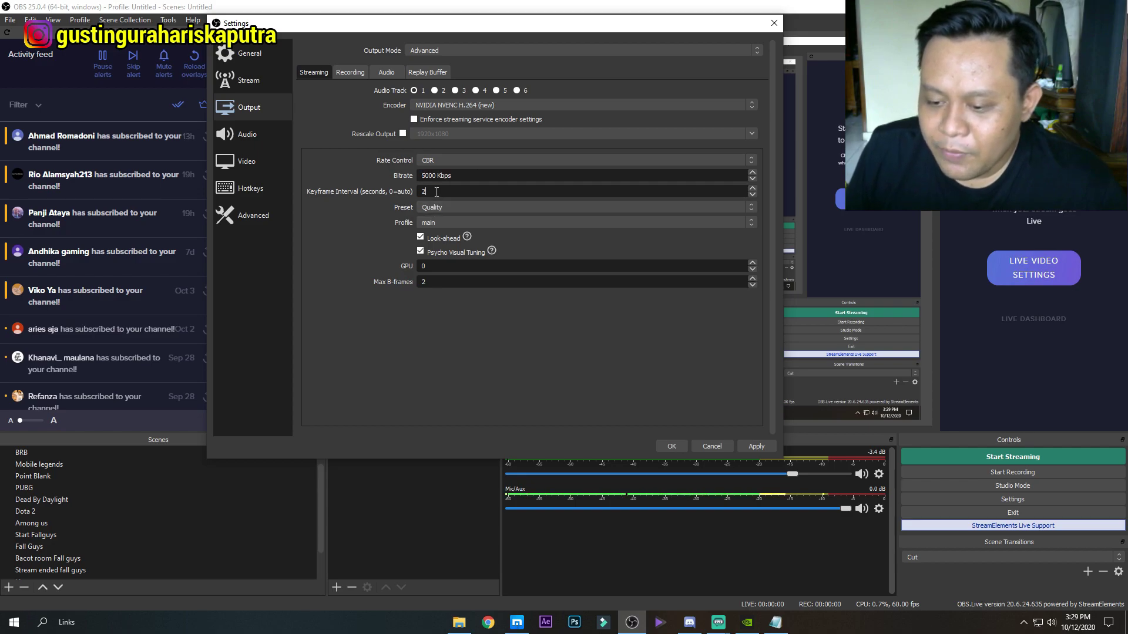
{"action": "left_click", "coordinate": [464, 206]}
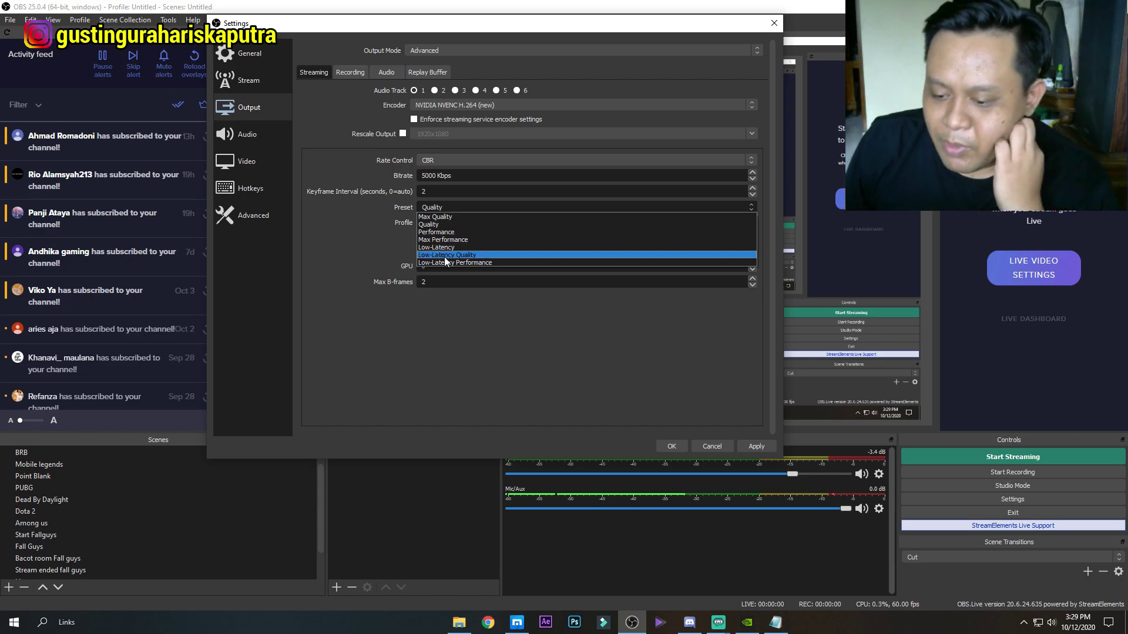
{"action": "left_click", "coordinate": [439, 225]}
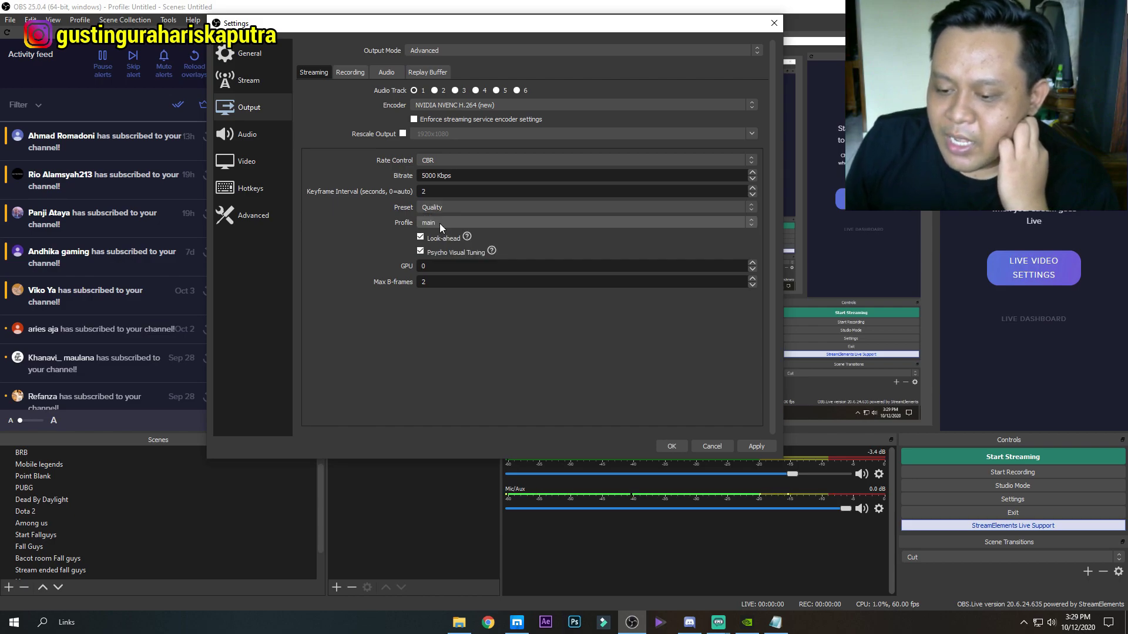
{"action": "left_click", "coordinate": [449, 206]}
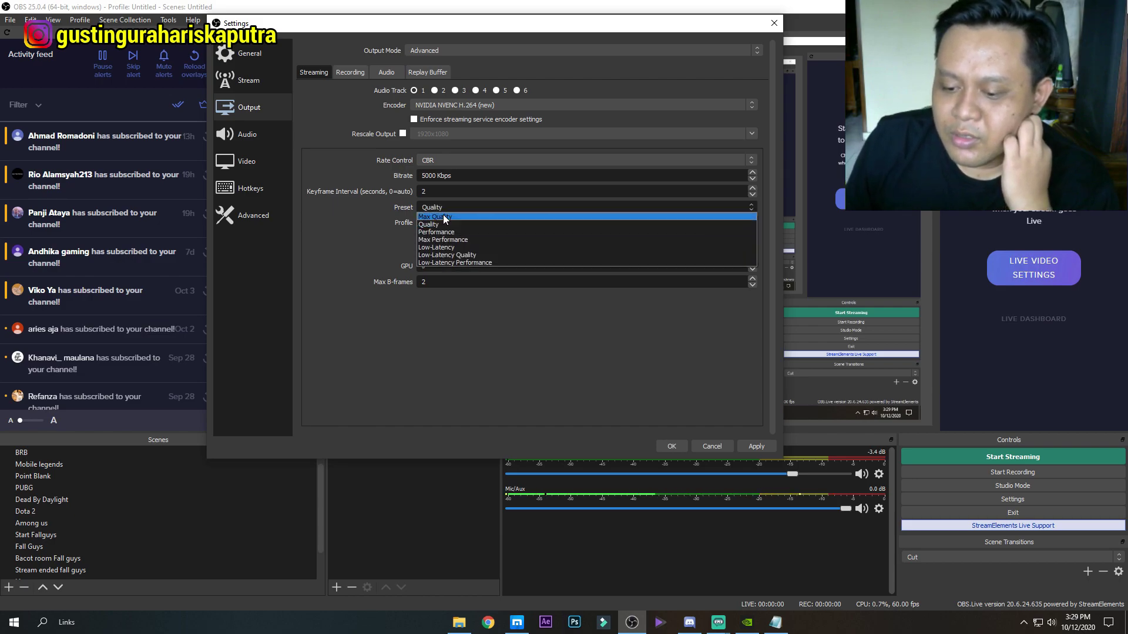
{"action": "left_click", "coordinate": [437, 223]}
{"action": "left_click", "coordinate": [453, 206]}
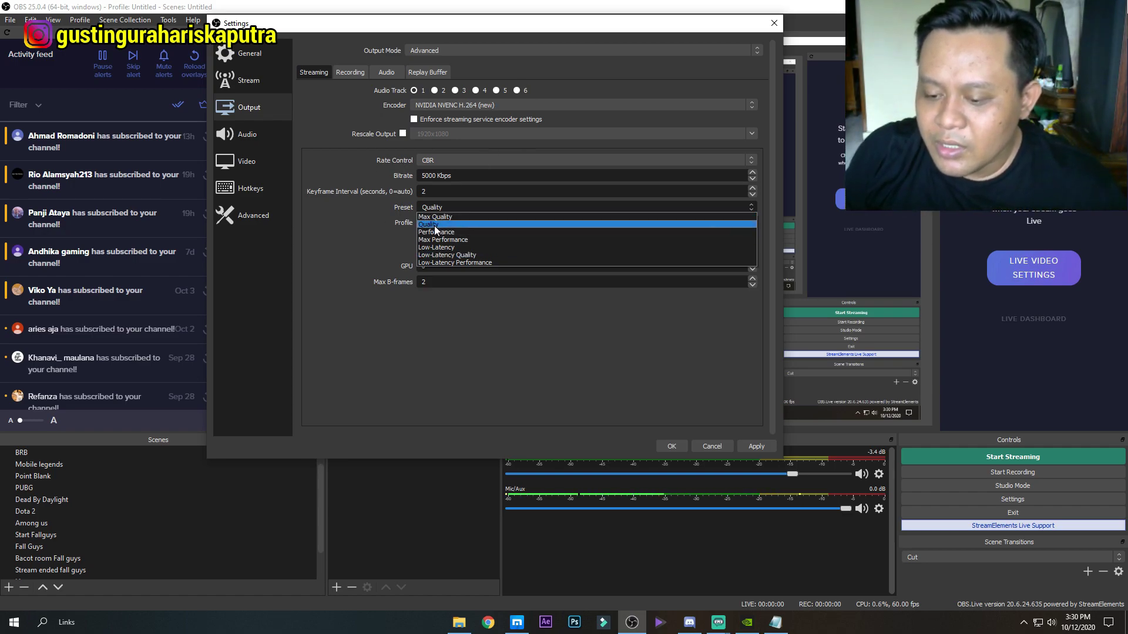
{"action": "left_click", "coordinate": [443, 225]}
Review the streaming encoder's profile options, keeping main selected.
{"action": "left_click", "coordinate": [455, 223]}
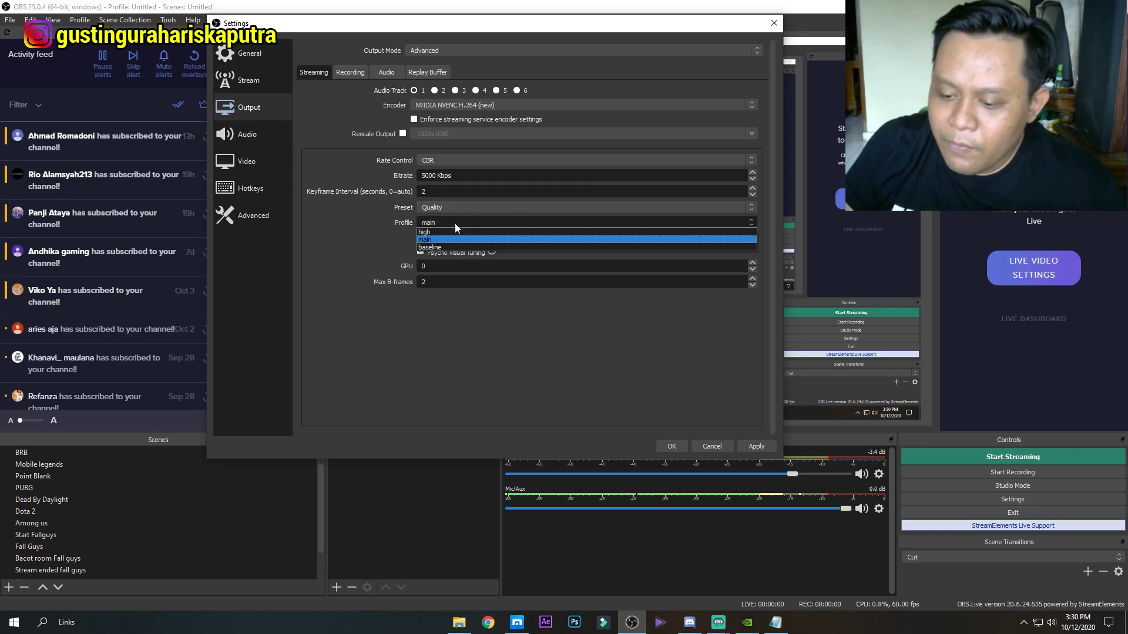
{"action": "left_click", "coordinate": [436, 240]}
{"action": "left_click", "coordinate": [445, 222]}
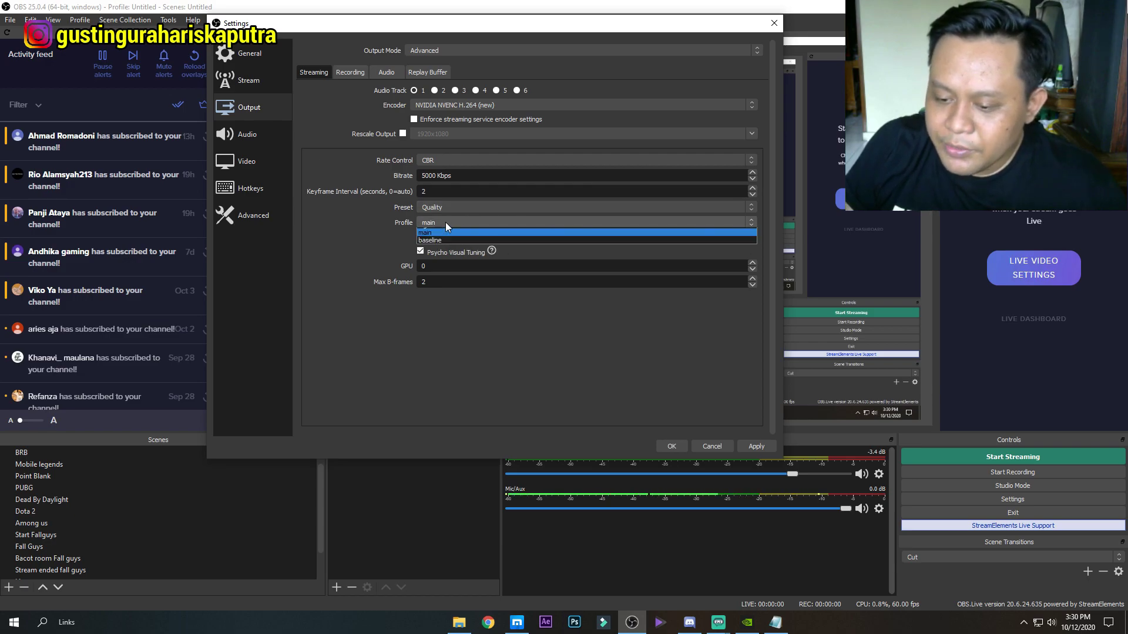
{"action": "left_click", "coordinate": [445, 222]}
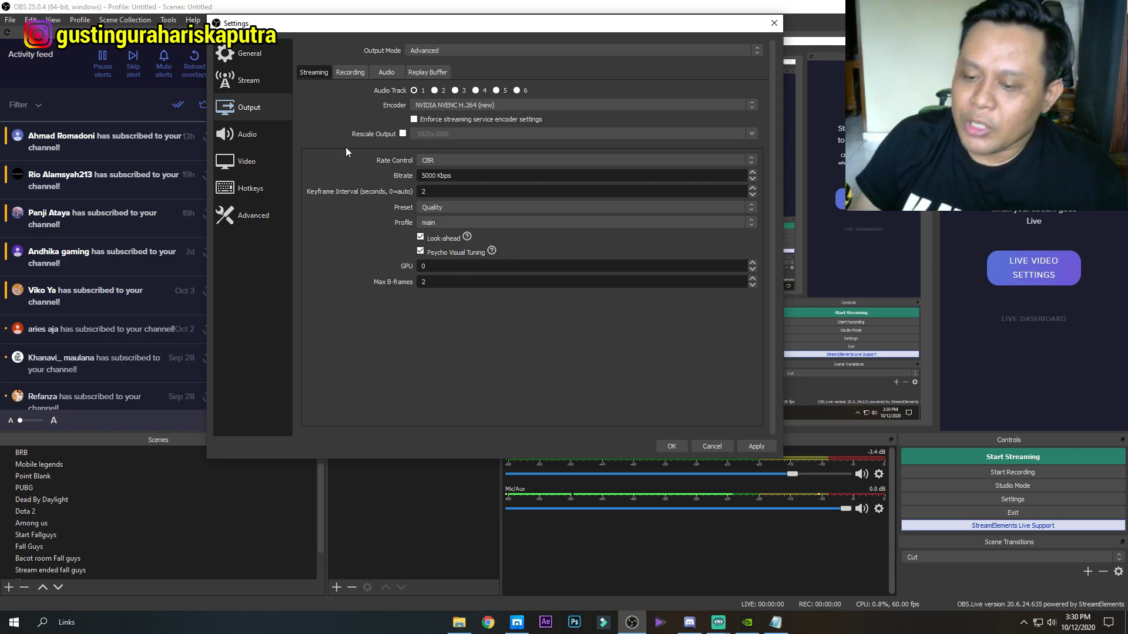
Check the audio device settings and compare the canvas and output resolutions with the streaming output's Rescale Output setting.
{"action": "left_click", "coordinate": [249, 138]}
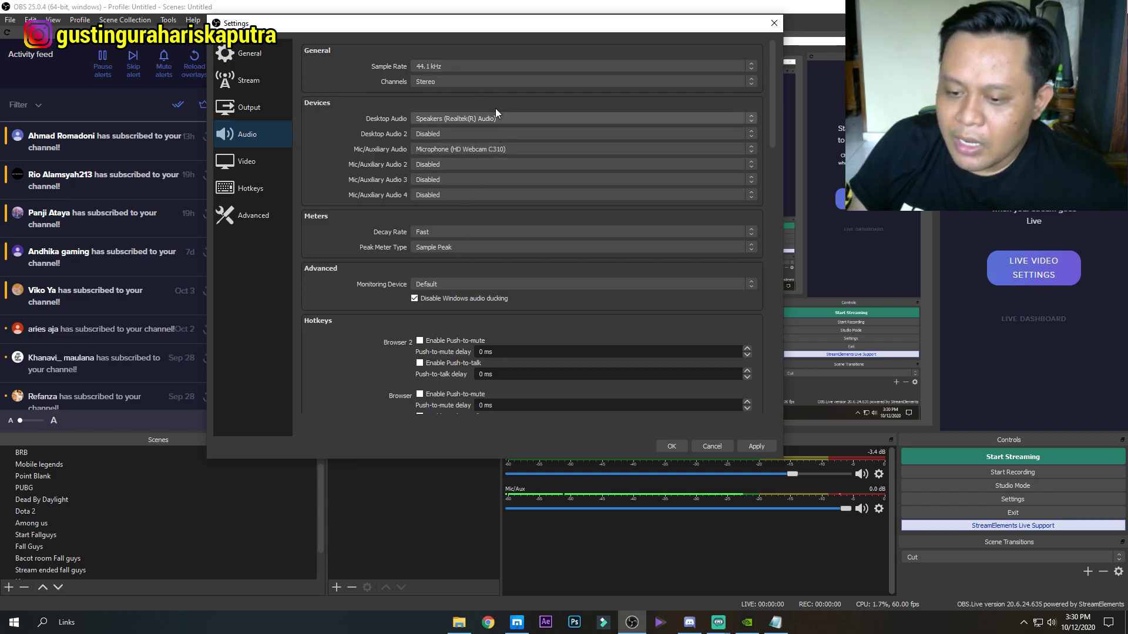
{"action": "left_click", "coordinate": [256, 163]}
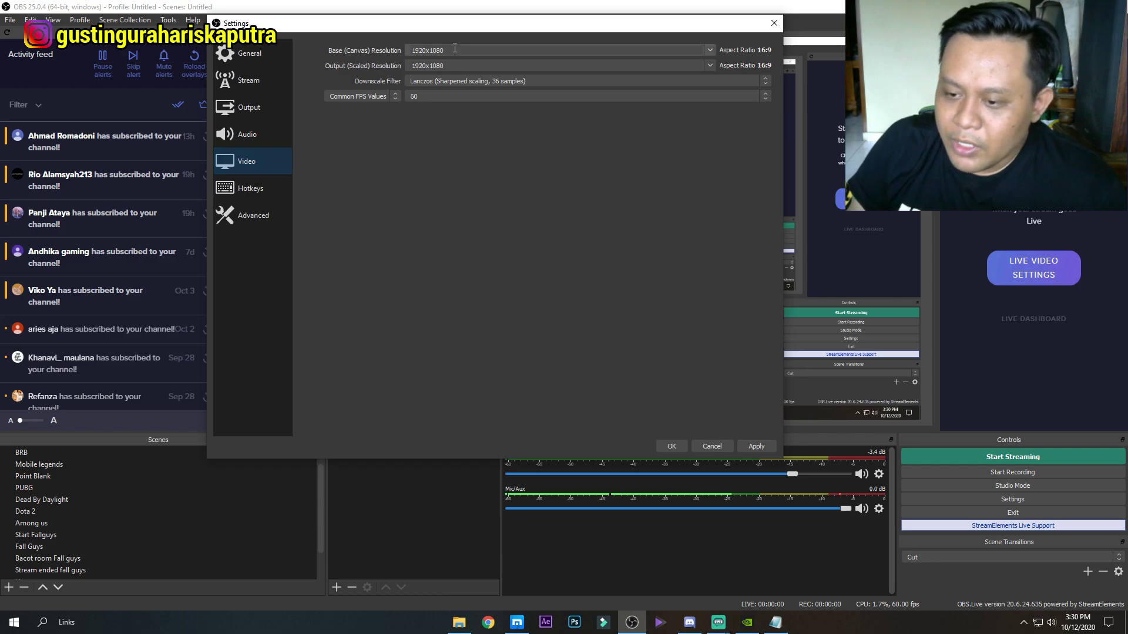
{"action": "left_click", "coordinate": [276, 108]}
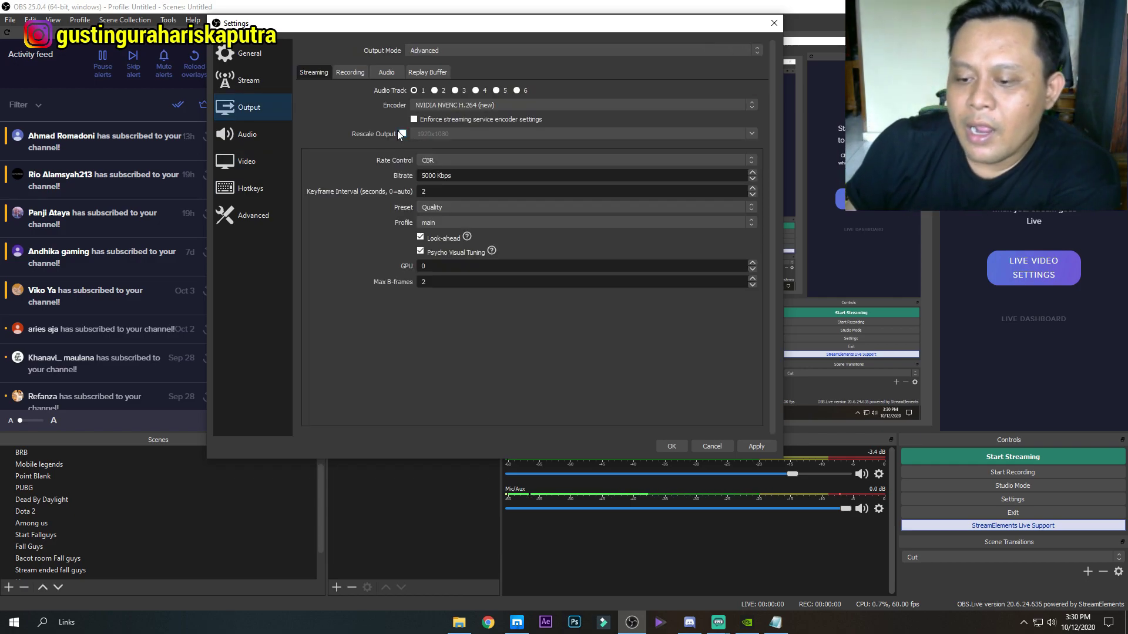
{"action": "left_click", "coordinate": [255, 163]}
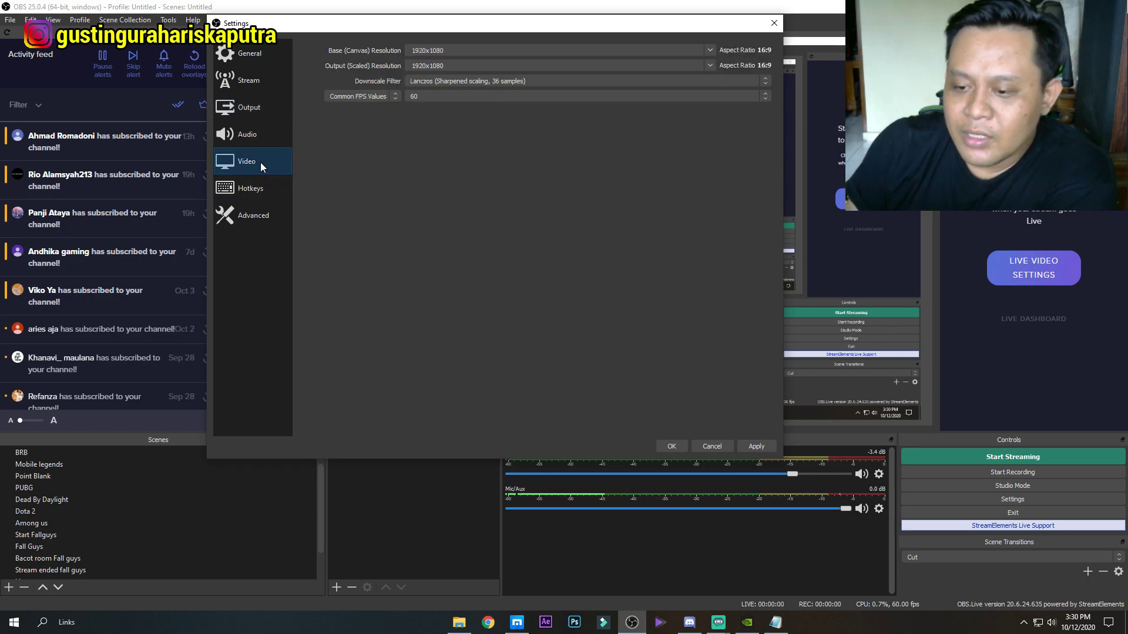
{"action": "left_click", "coordinate": [258, 108]}
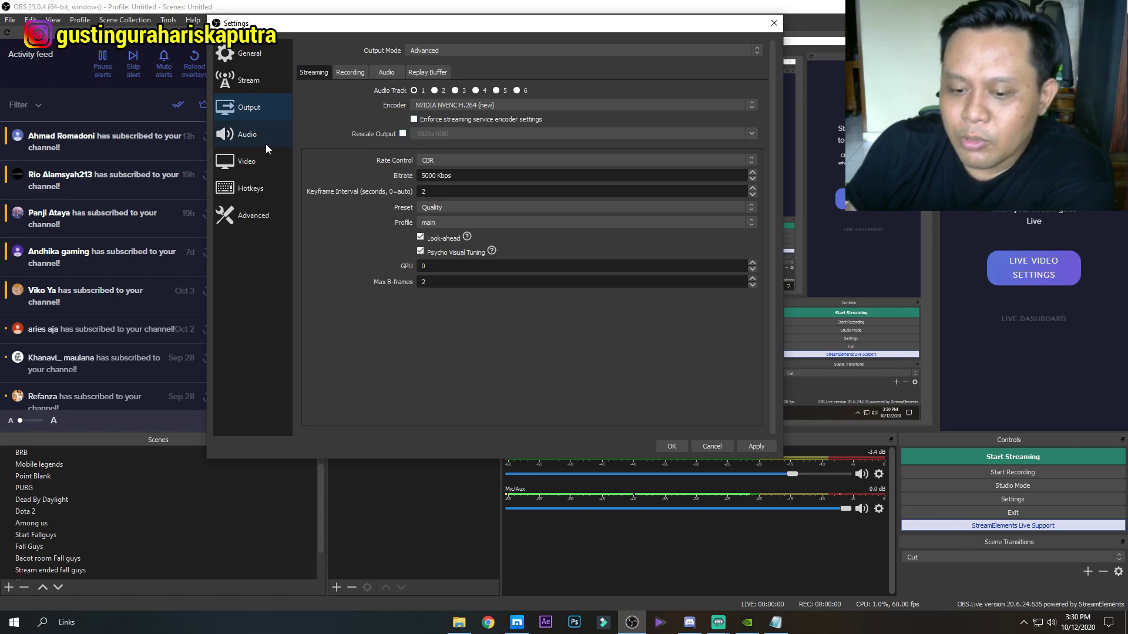
{"action": "left_click", "coordinate": [256, 164]}
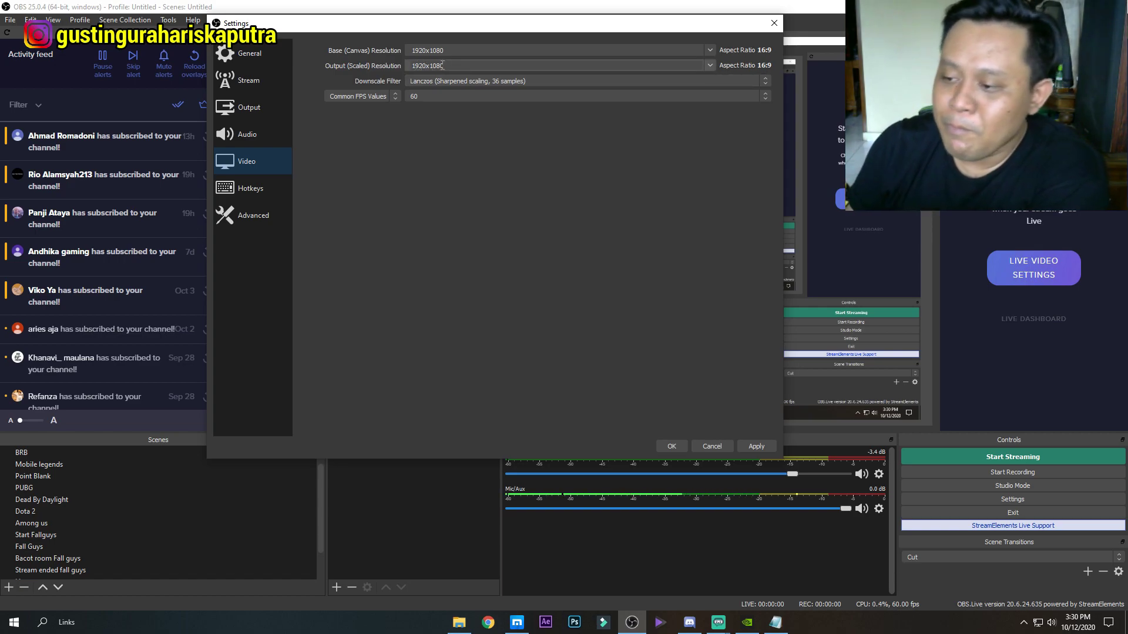
Review the Output (Scaled) Resolution options, keeping 1920x1080, and recheck the streaming output settings against the video settings.
{"action": "left_click", "coordinate": [711, 65]}
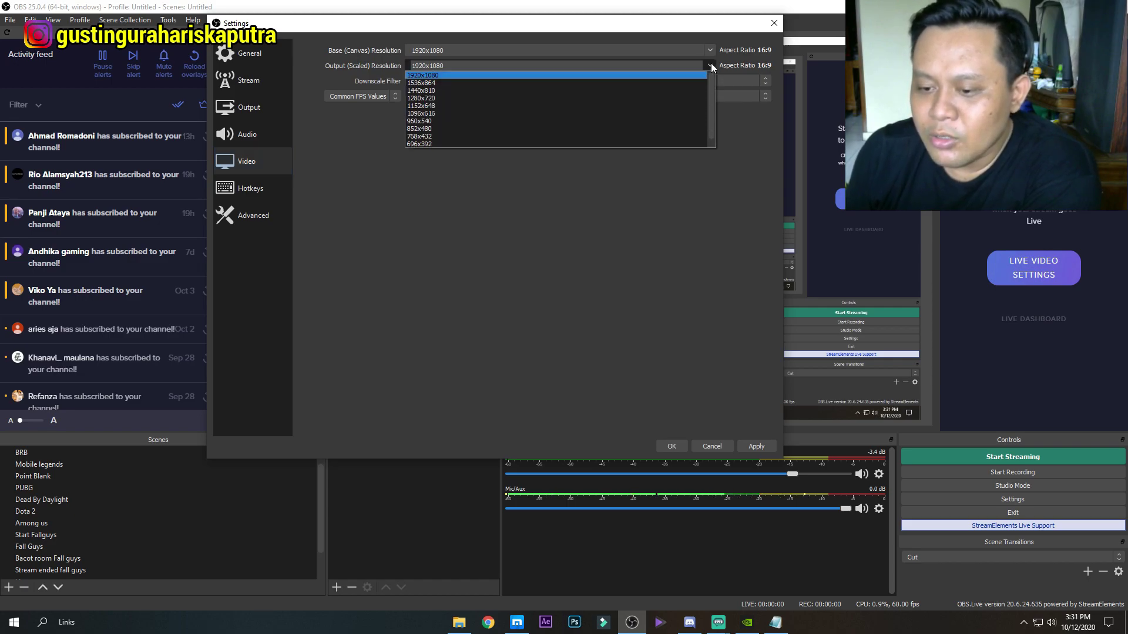
{"action": "left_click", "coordinate": [711, 65]}
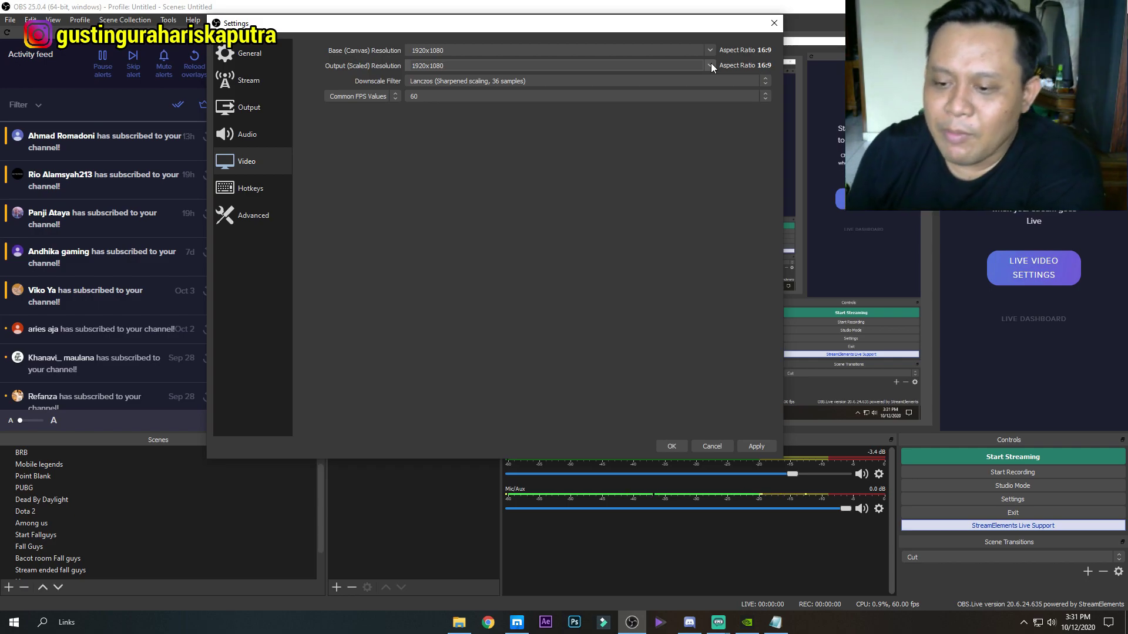
{"action": "left_click", "coordinate": [711, 65]}
{"action": "left_click", "coordinate": [711, 65]}
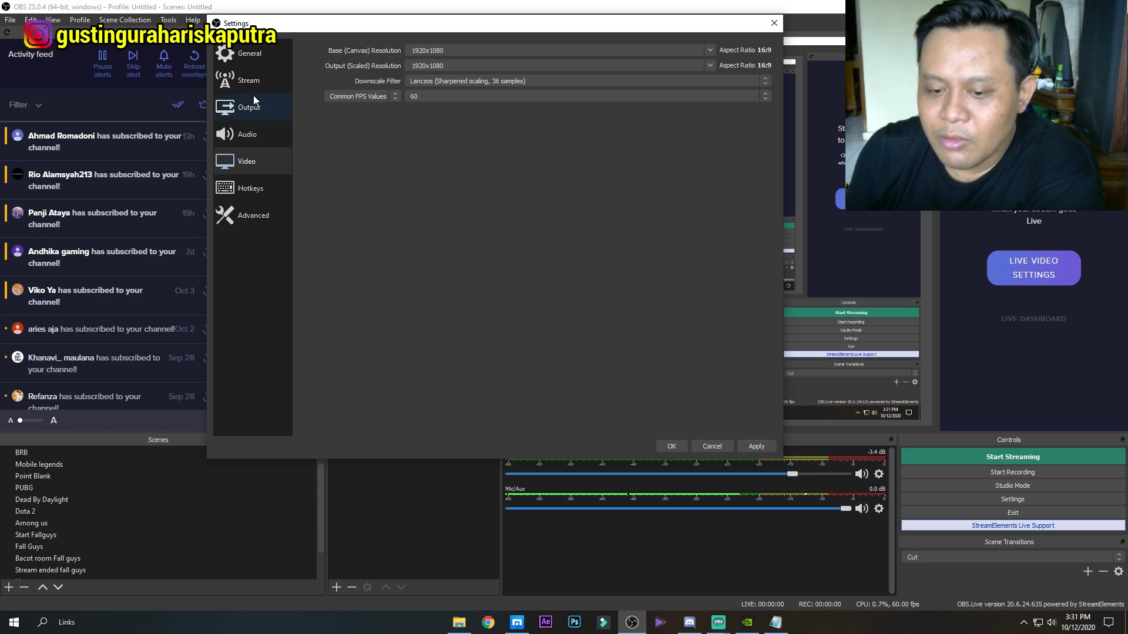
{"action": "left_click", "coordinate": [263, 106]}
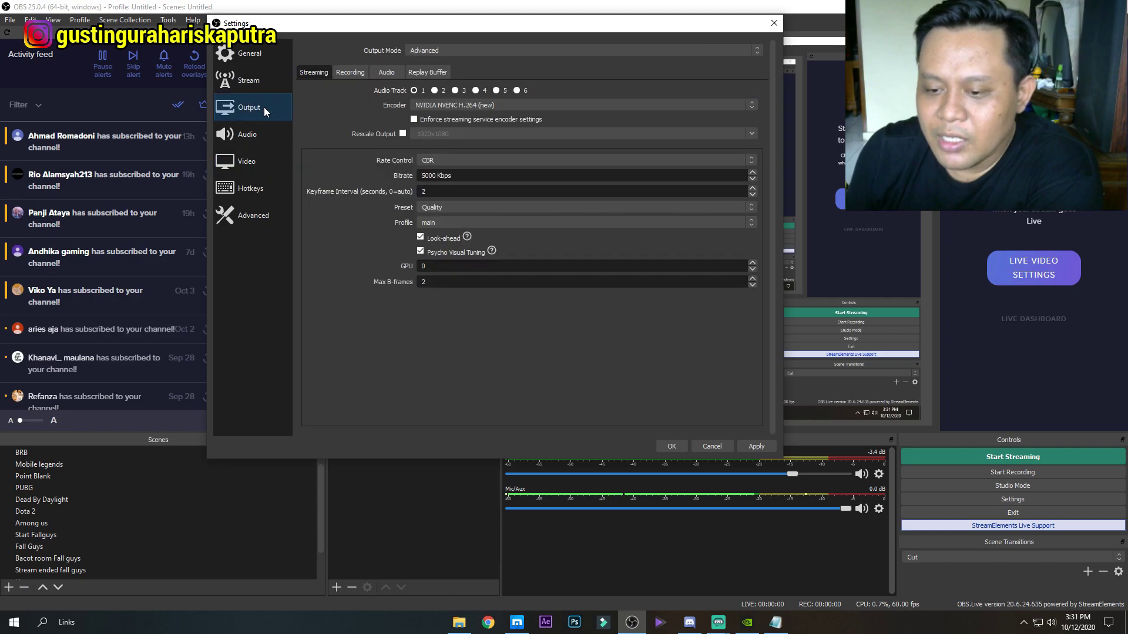
{"action": "left_click", "coordinate": [252, 164]}
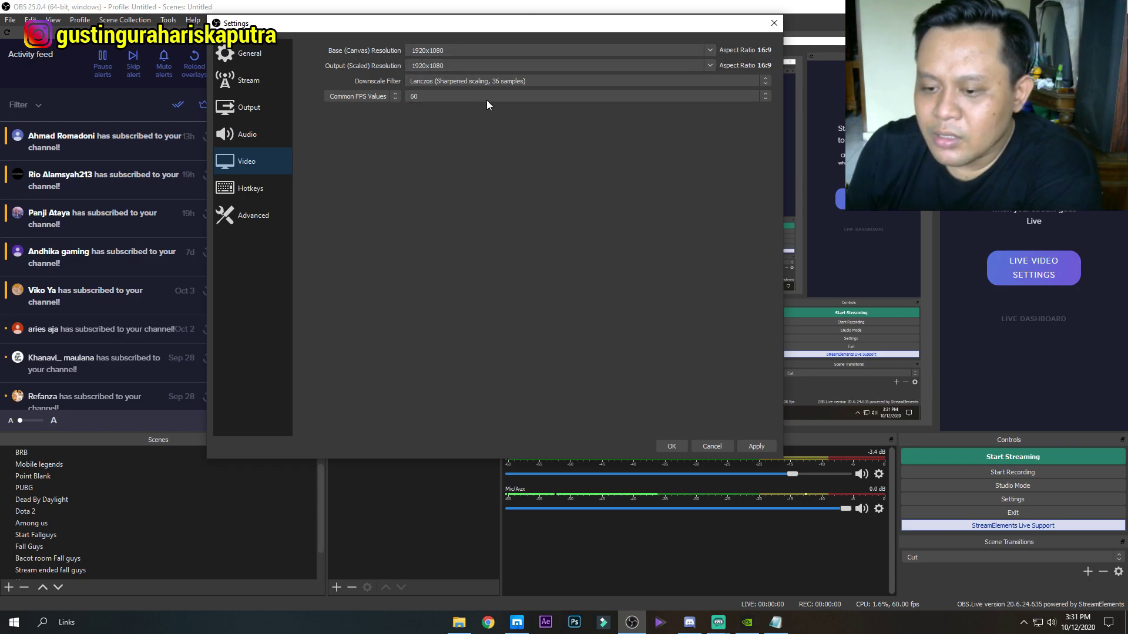
Review the downscale filter options, keeping Lanczos (Sharpened scaling, 36 samples) selected.
{"action": "left_click", "coordinate": [606, 80]}
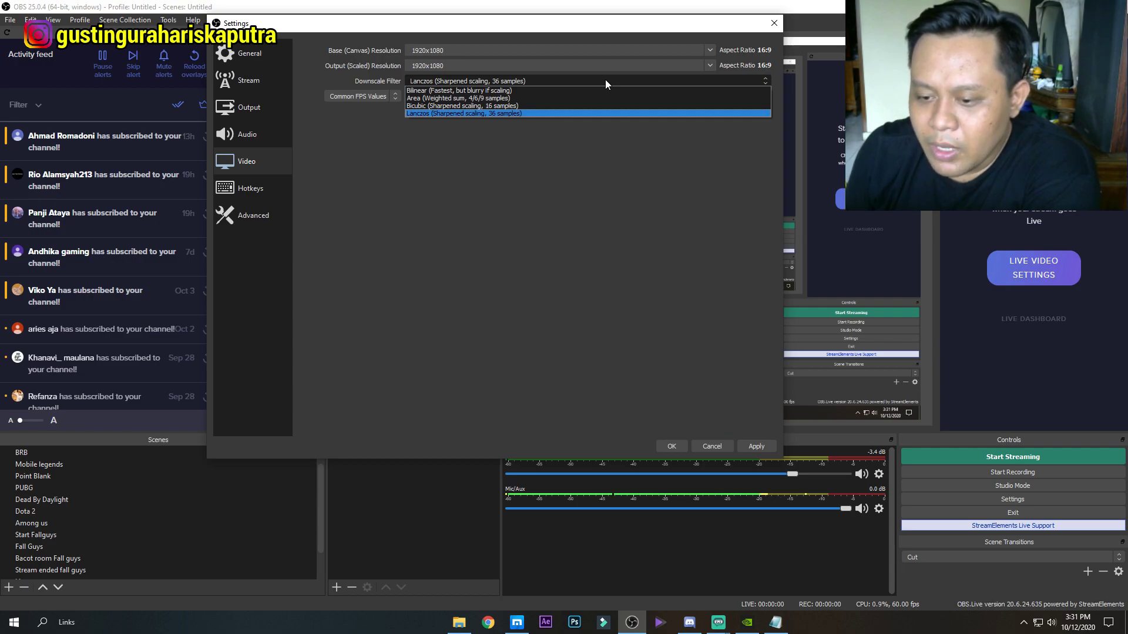
{"action": "left_click", "coordinate": [502, 111]}
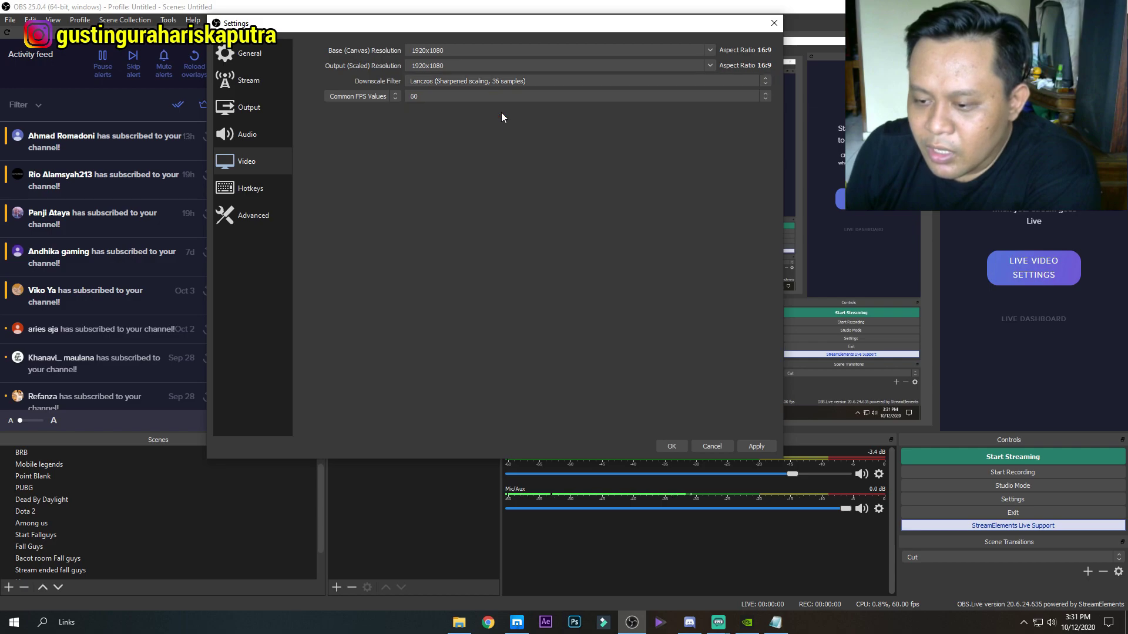
{"action": "left_click", "coordinate": [554, 82]}
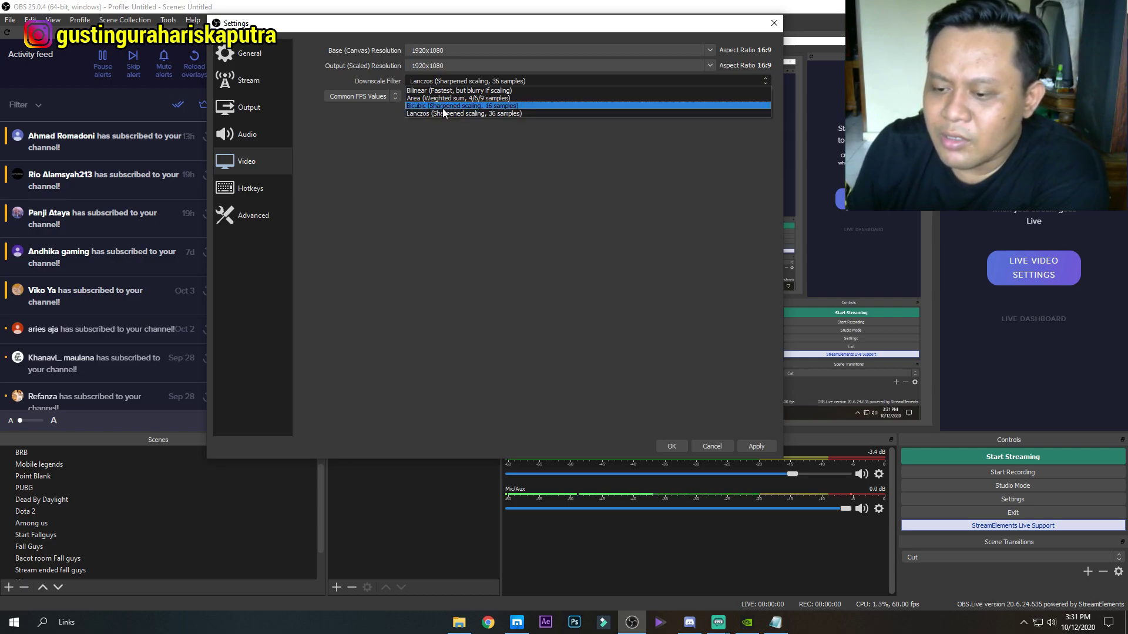
{"action": "left_click", "coordinate": [507, 113]}
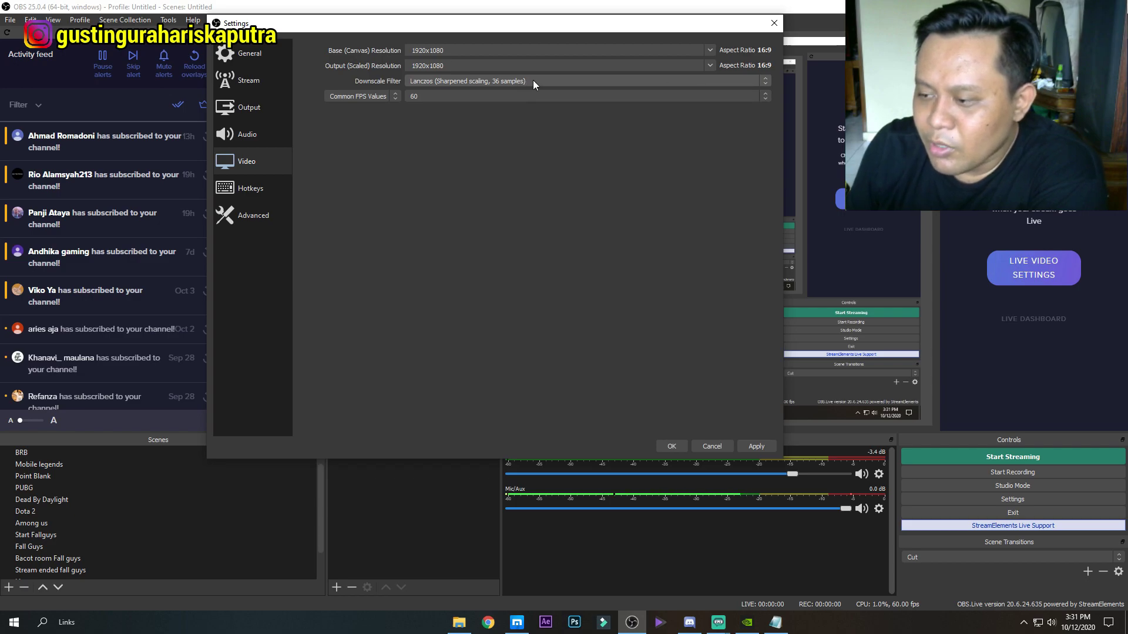
Review the common FPS values, try 59.94, and set the frame rate back to 60.
{"action": "left_click", "coordinate": [548, 96]}
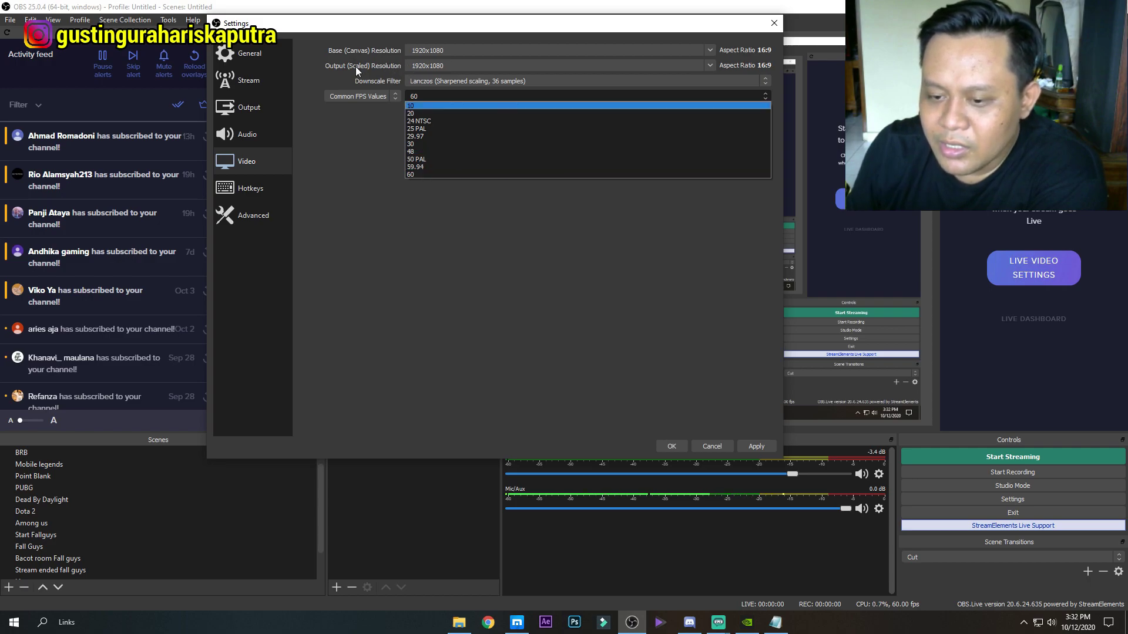
{"action": "left_click", "coordinate": [418, 174]}
{"action": "left_click", "coordinate": [457, 95]}
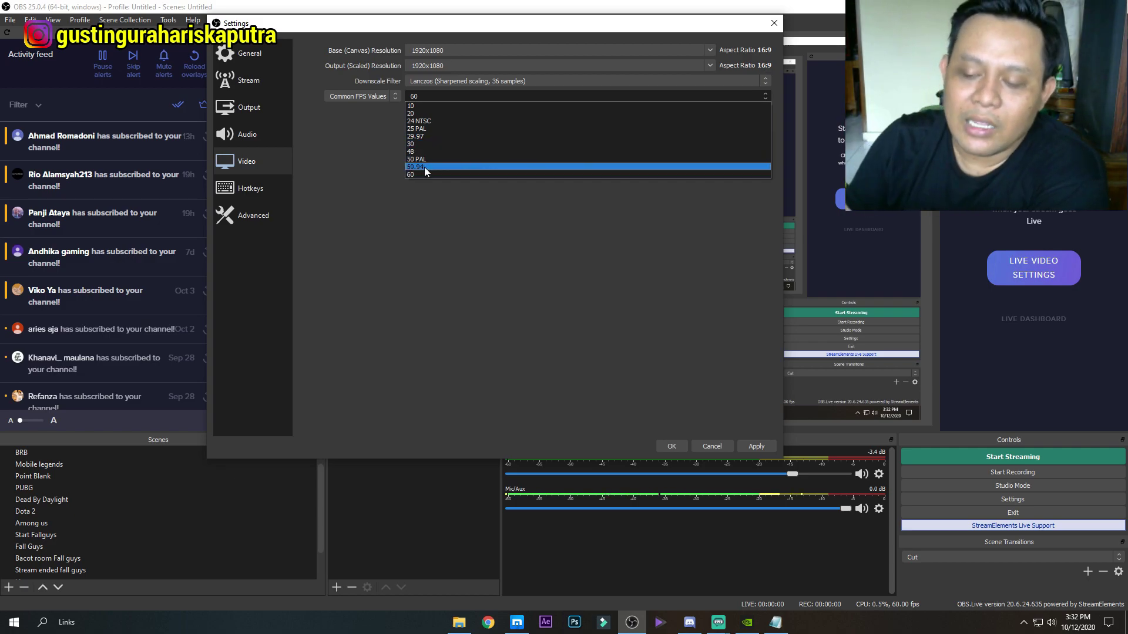
{"action": "left_click", "coordinate": [418, 169]}
{"action": "left_click", "coordinate": [448, 94]}
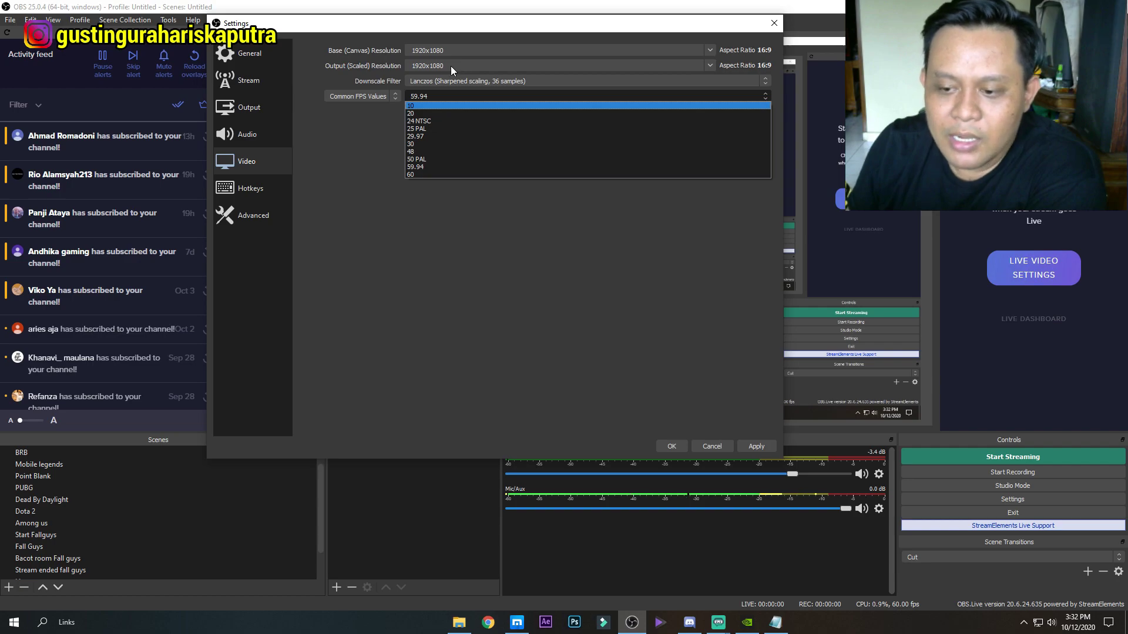
{"action": "left_click", "coordinate": [418, 173]}
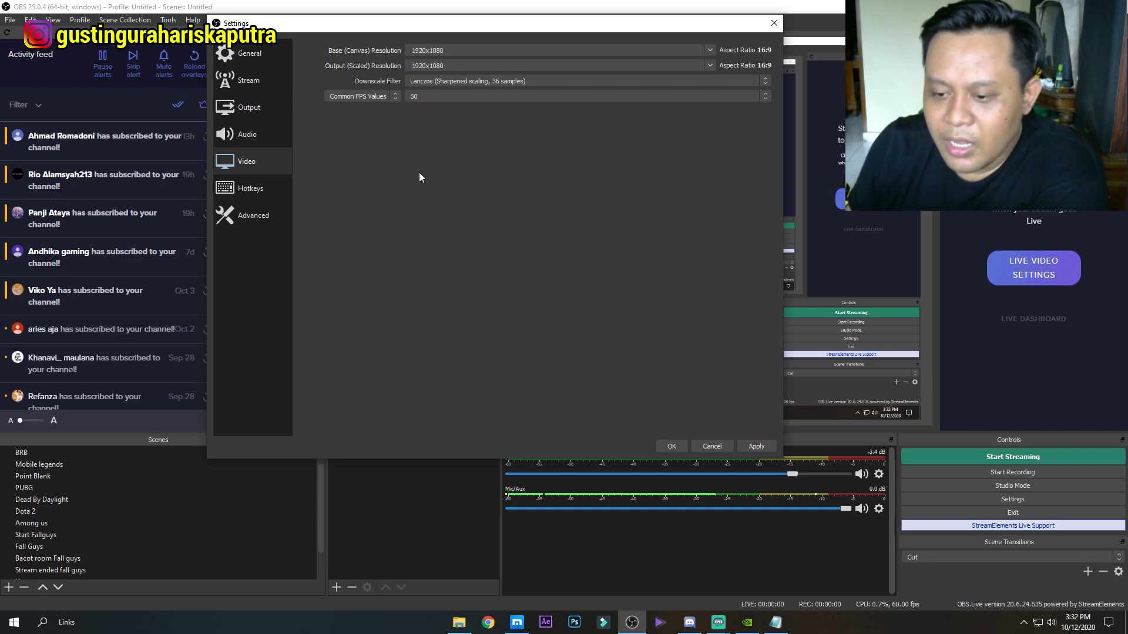
Review the advanced stream delay, automatic reconnect and network settings, and close the settings without saving changes.
{"action": "left_click", "coordinate": [235, 189]}
{"action": "left_click", "coordinate": [251, 218]}
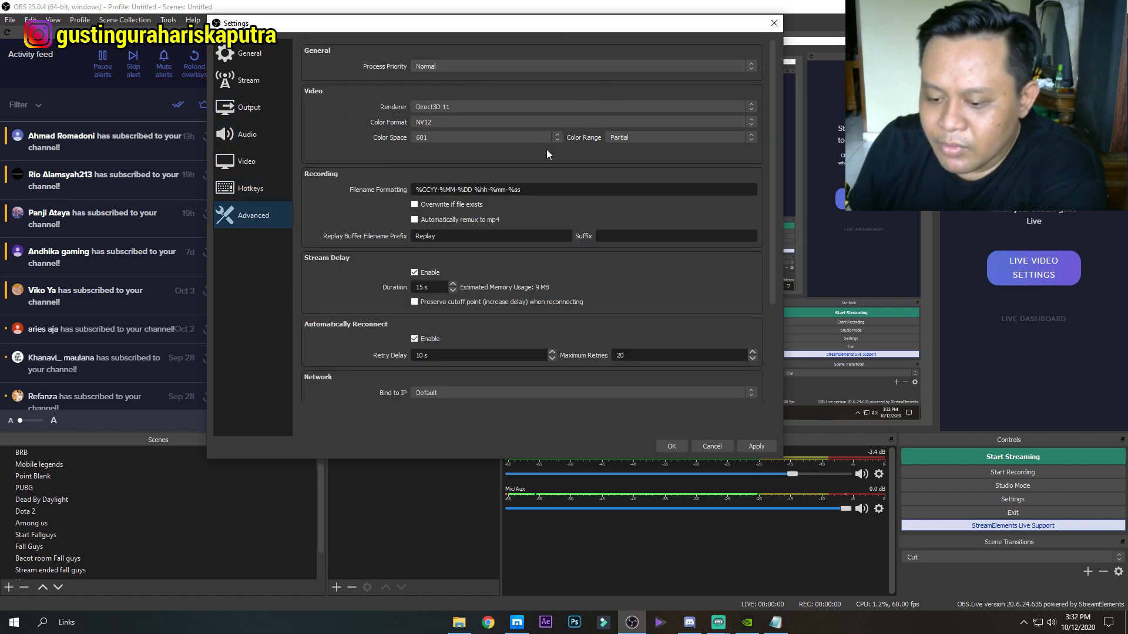
{"action": "scroll", "coordinate": [629, 167], "scroll_direction": "down", "scroll_amount": 2}
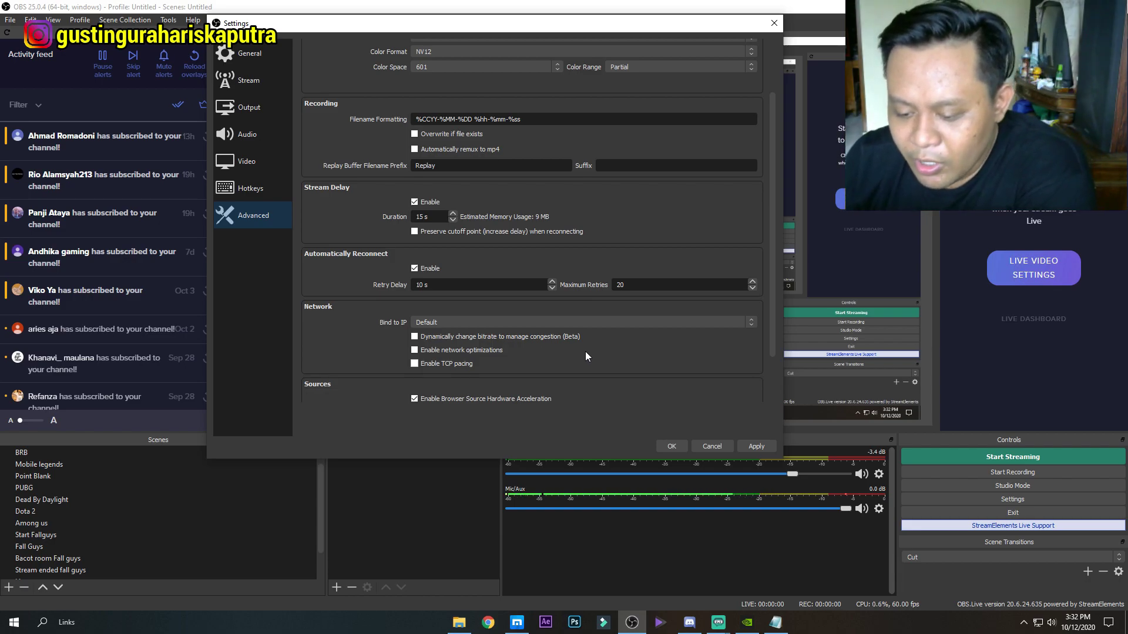
{"action": "left_click", "coordinate": [775, 25]}
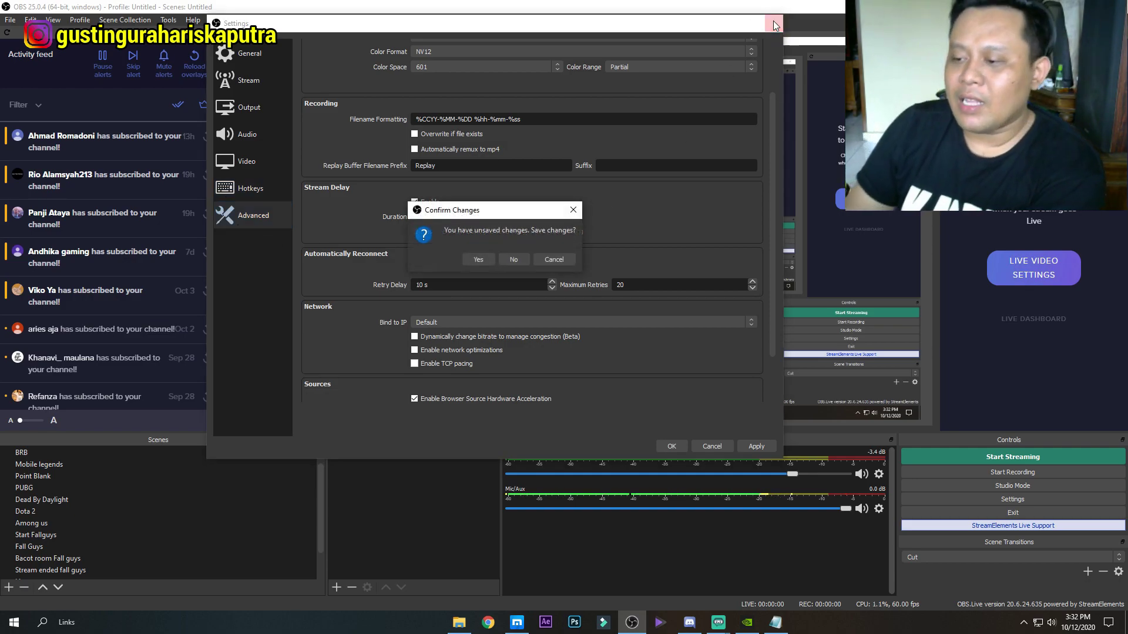
{"action": "left_click", "coordinate": [513, 259]}
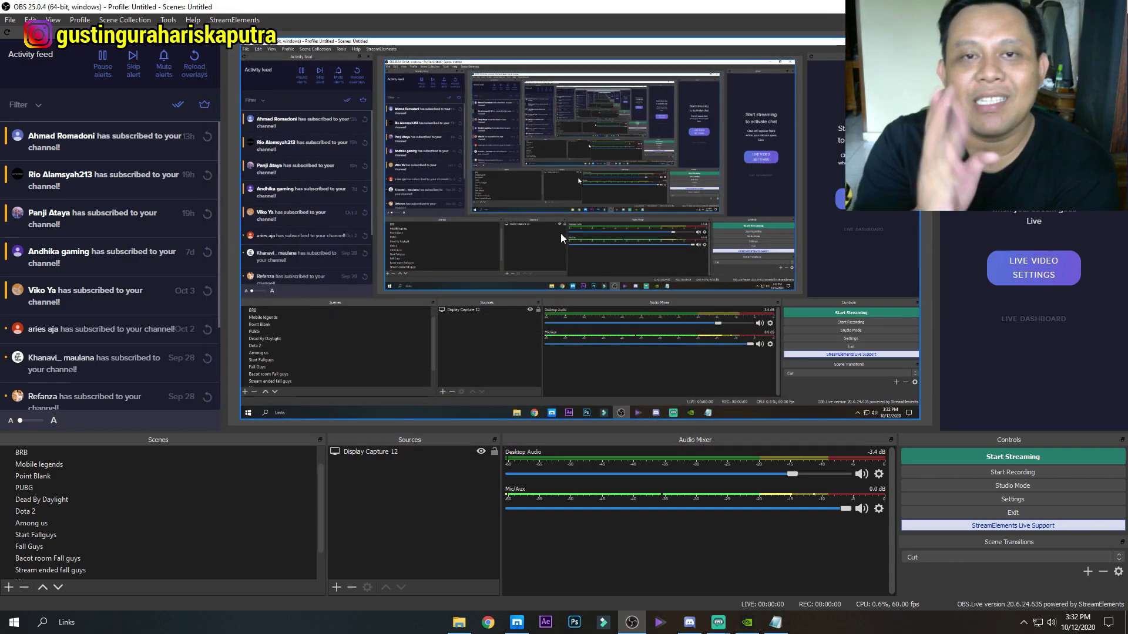